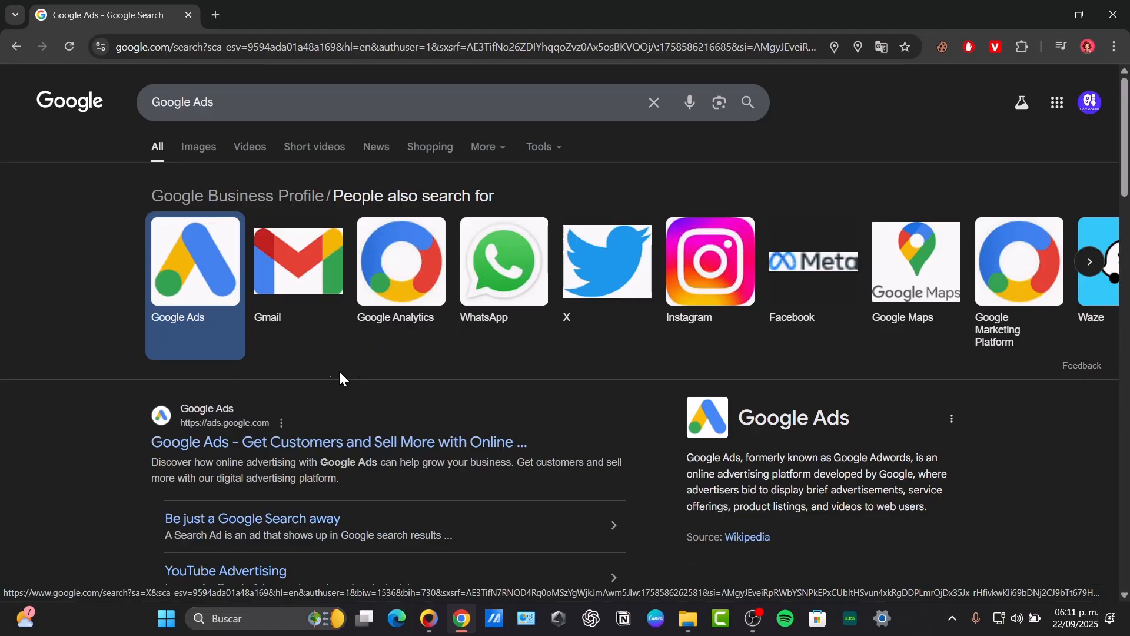
Open the Google Ads website from the search results and switch to the Tech Express Google account.
click(267, 445)
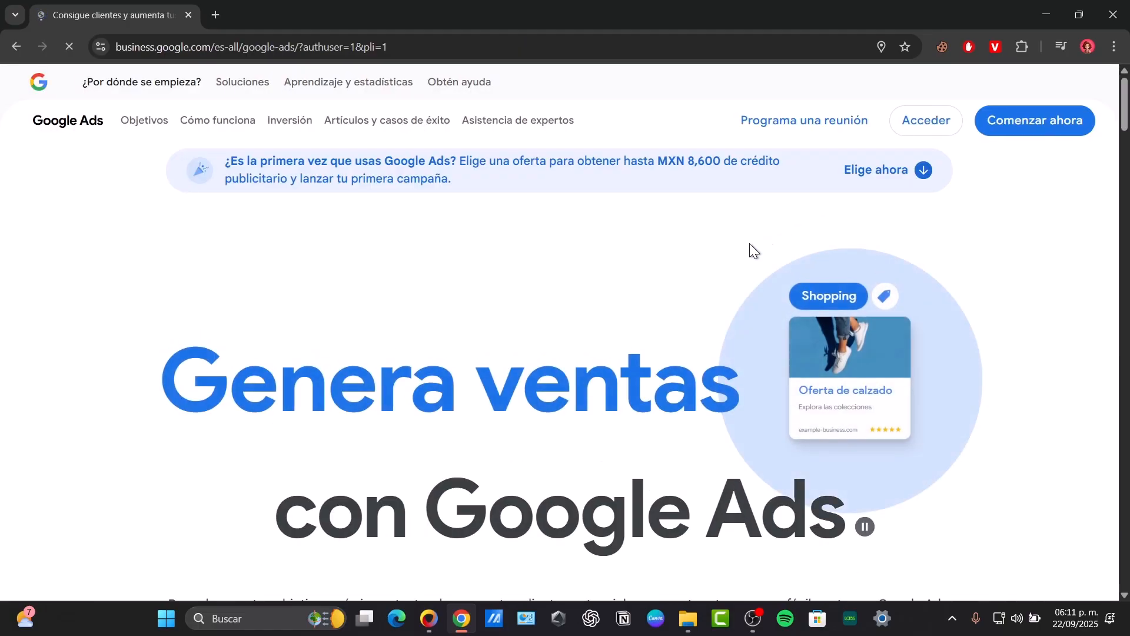
click(940, 126)
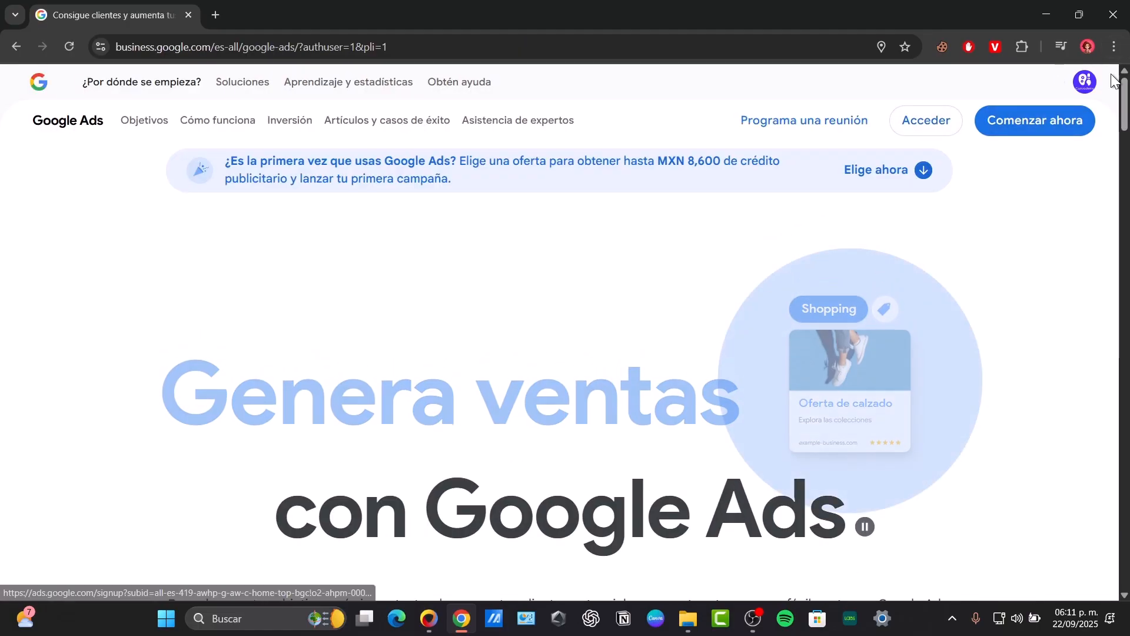
click(1054, 294)
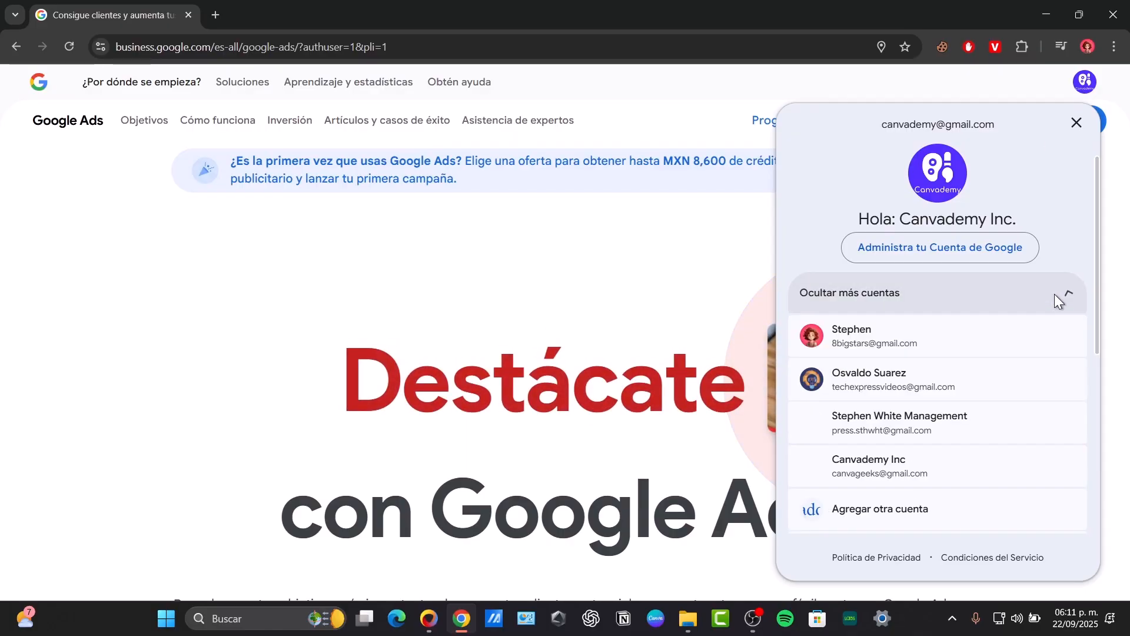
click(899, 377)
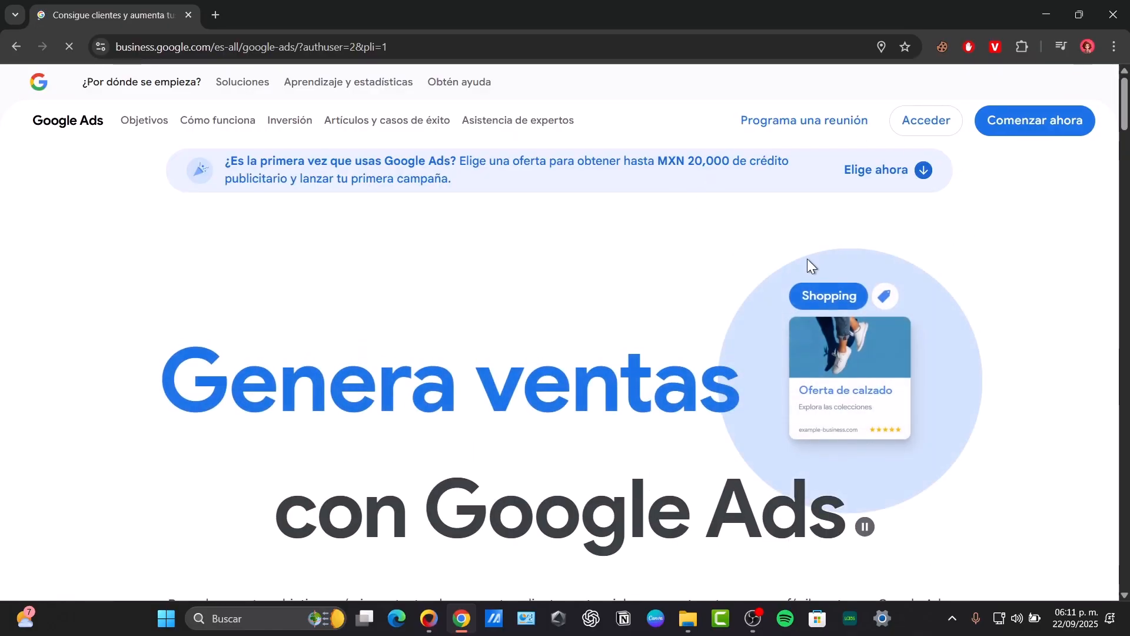
Change the Google Ads website's region and language to United States - English.
scroll(743, 327, down, 10)
scroll(743, 328, down, 15)
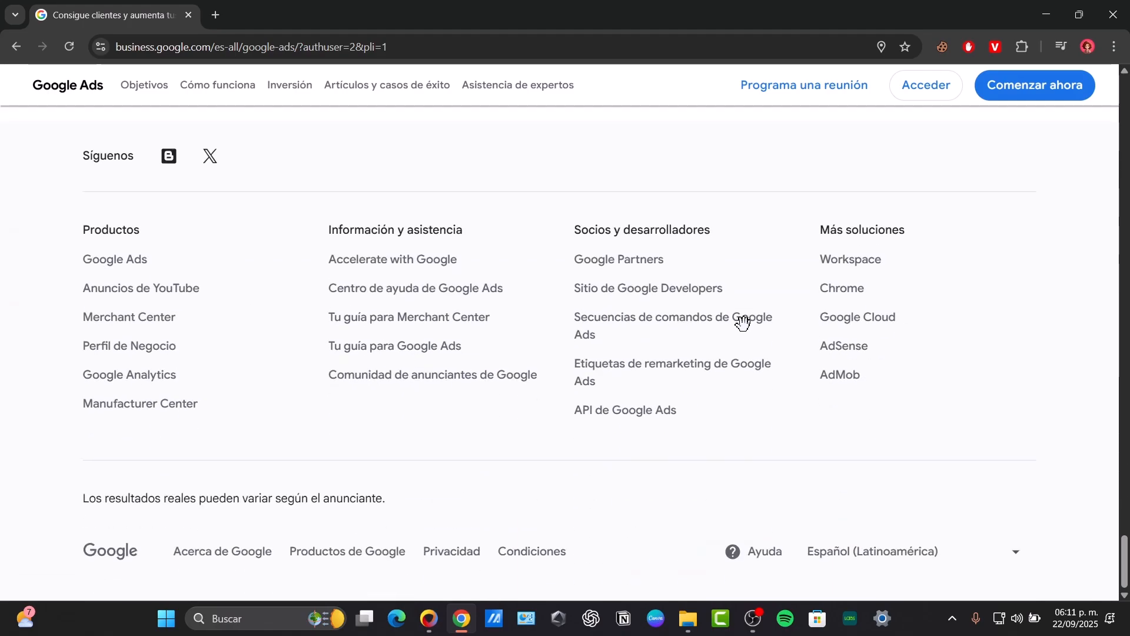
click(863, 550)
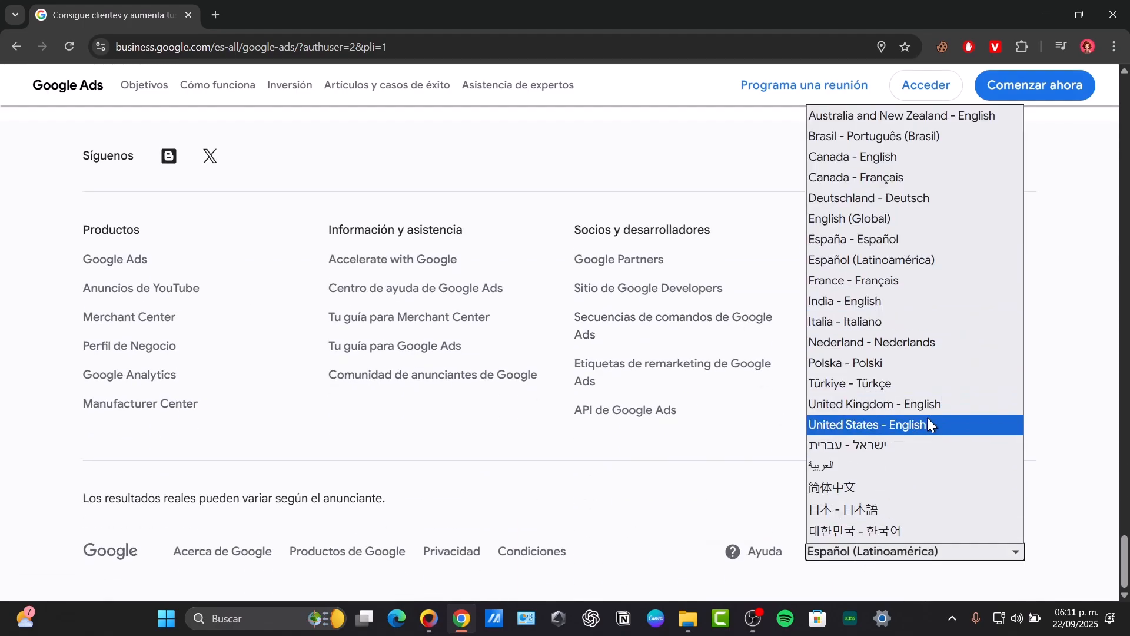
click(901, 424)
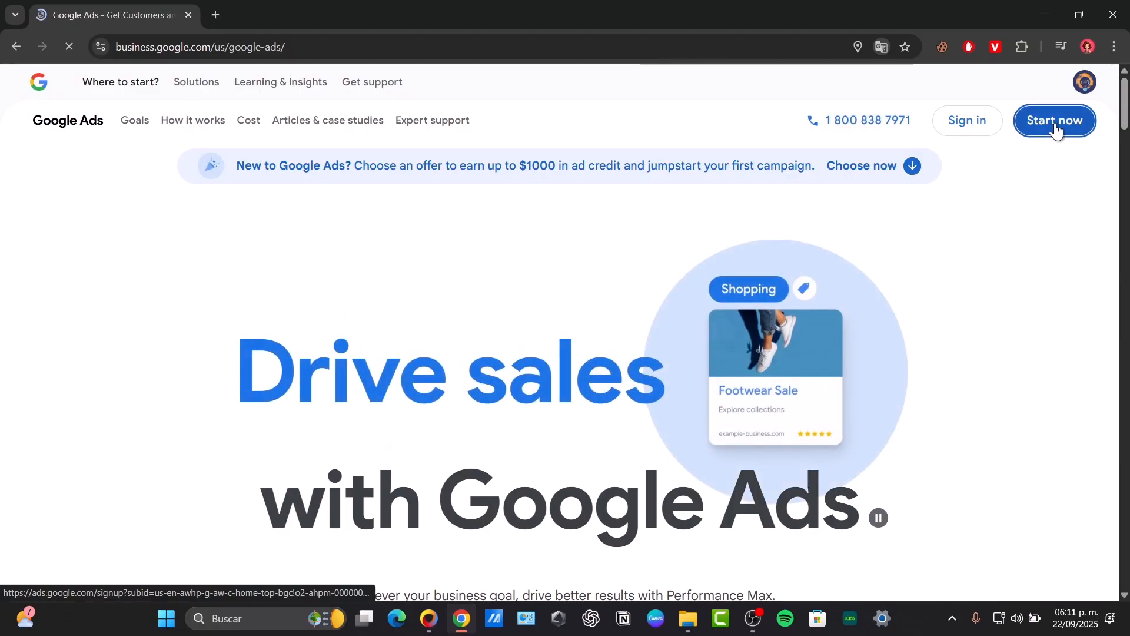
Start Google Ads and enter the TECHEXPRESS manager account.
click(1056, 123)
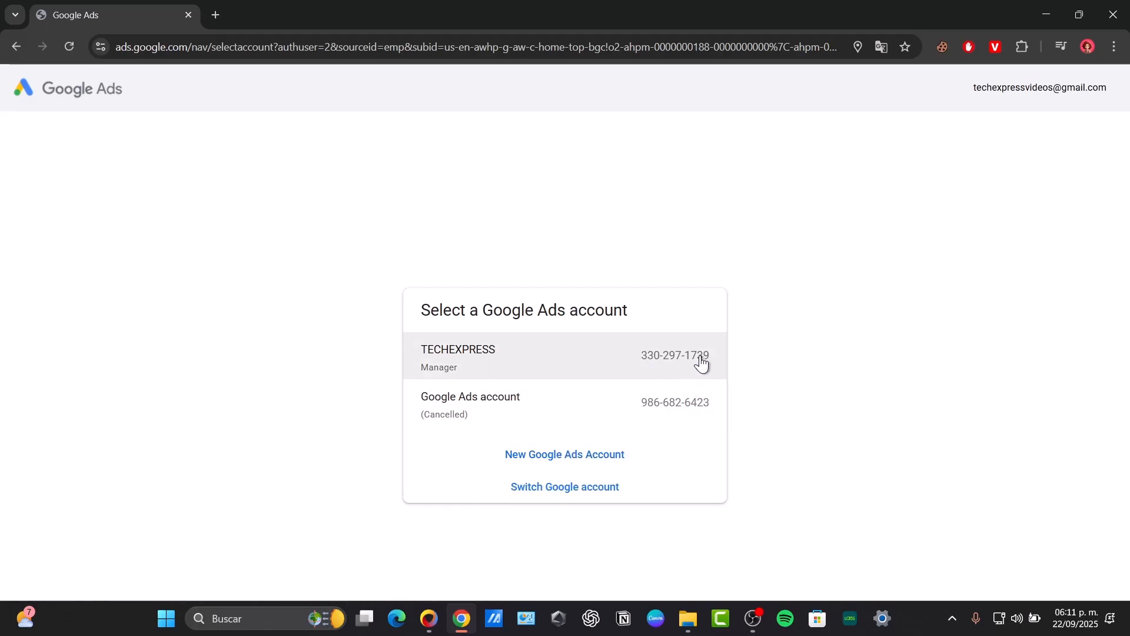
click(585, 375)
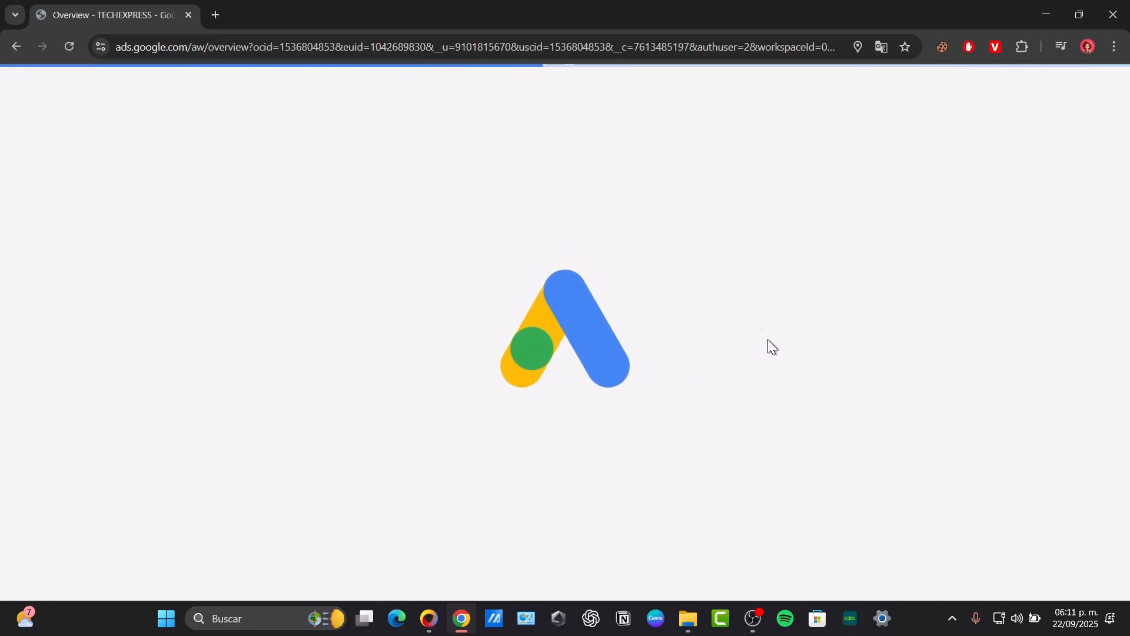
Start a new conversion action from the conversion goals summary.
mouse_move(28, 321)
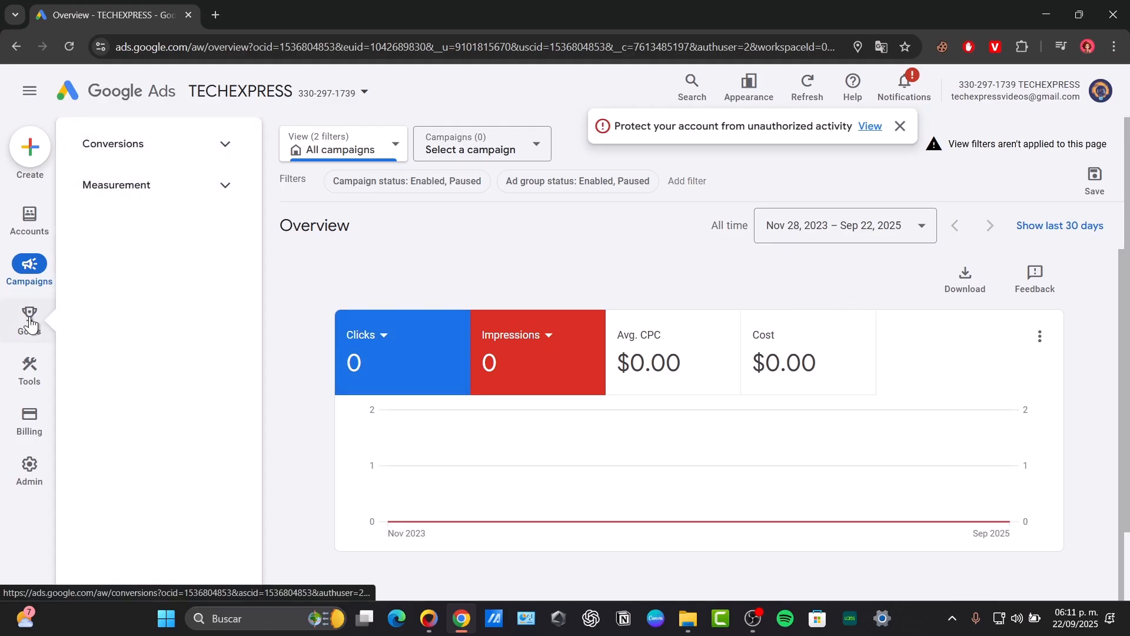
click(29, 321)
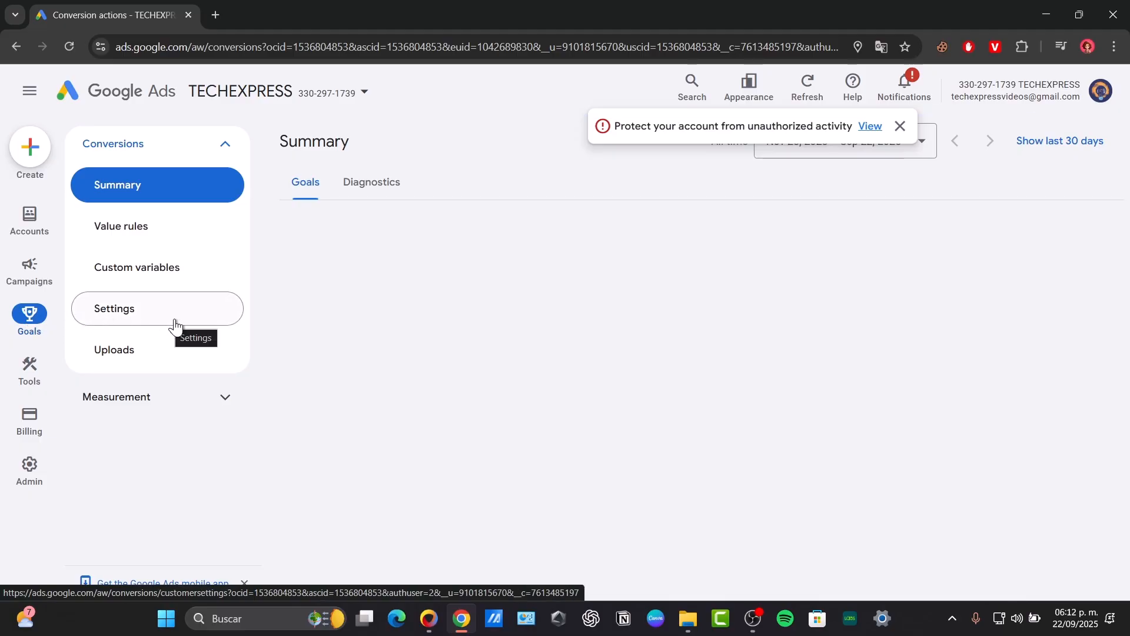
click(29, 320)
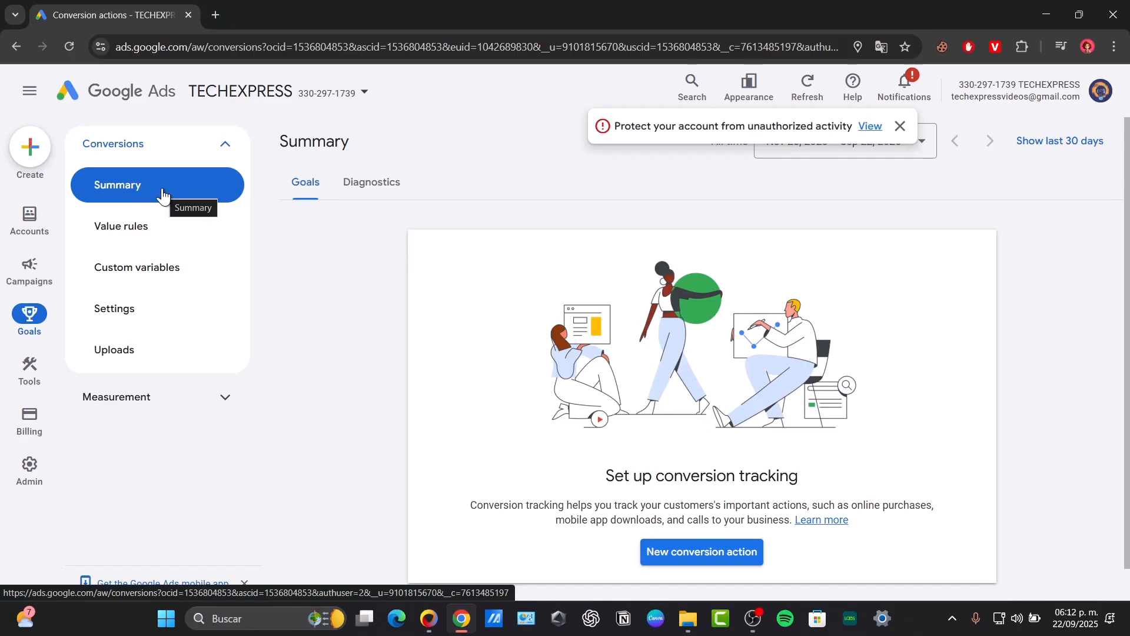
scroll(648, 383, down, 1)
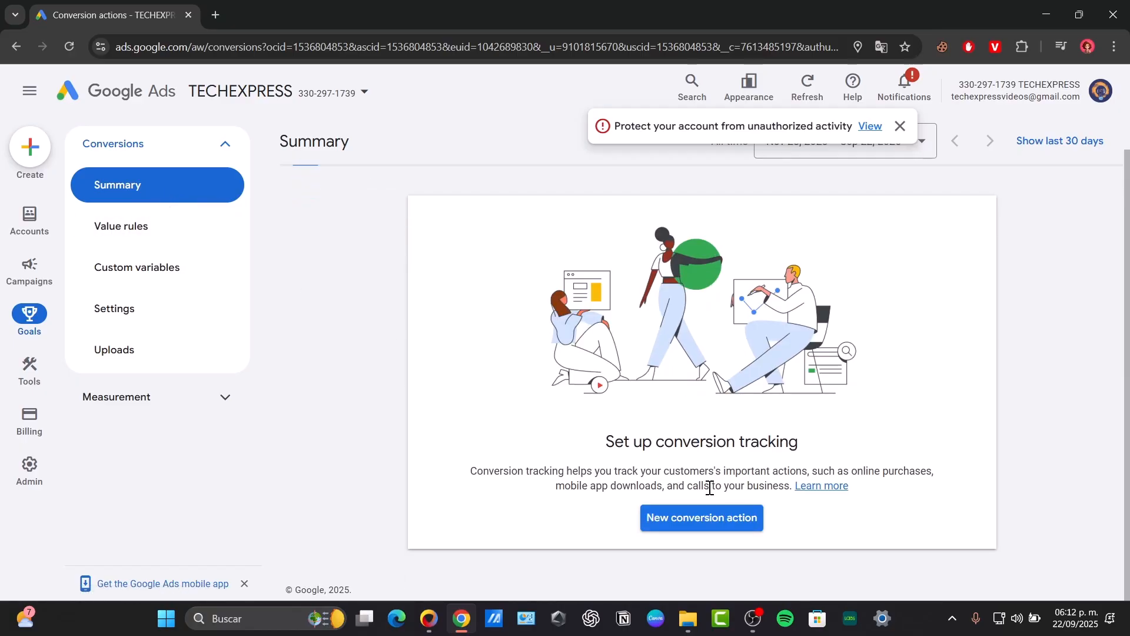
click(706, 520)
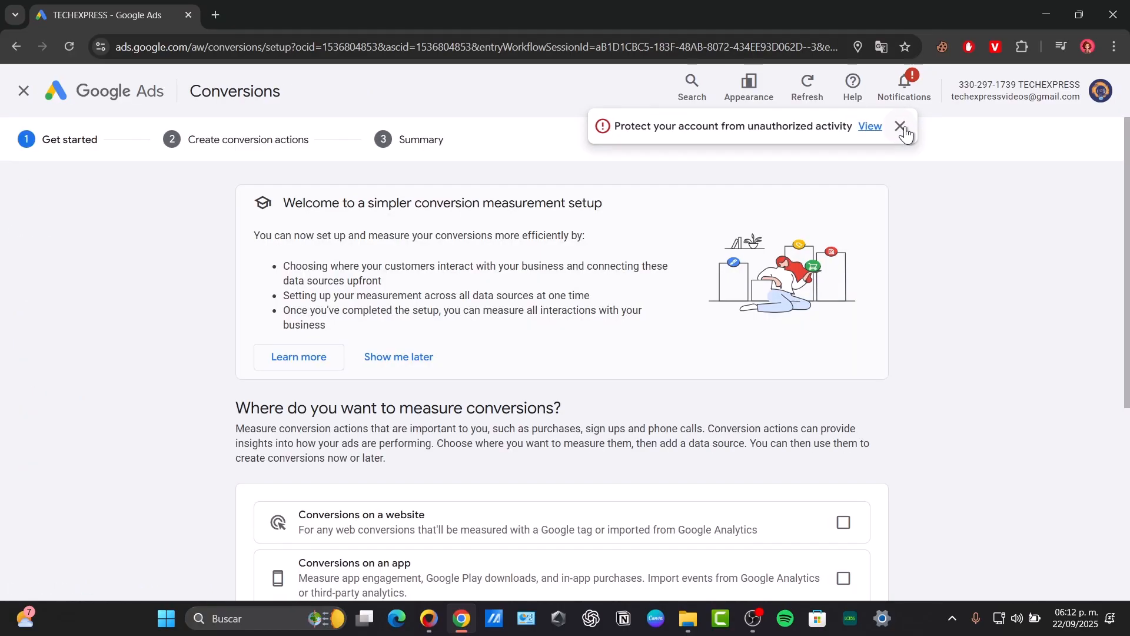
Dismiss the account protection notice, select conversions on a website for measurement, and open its URL setup.
click(899, 128)
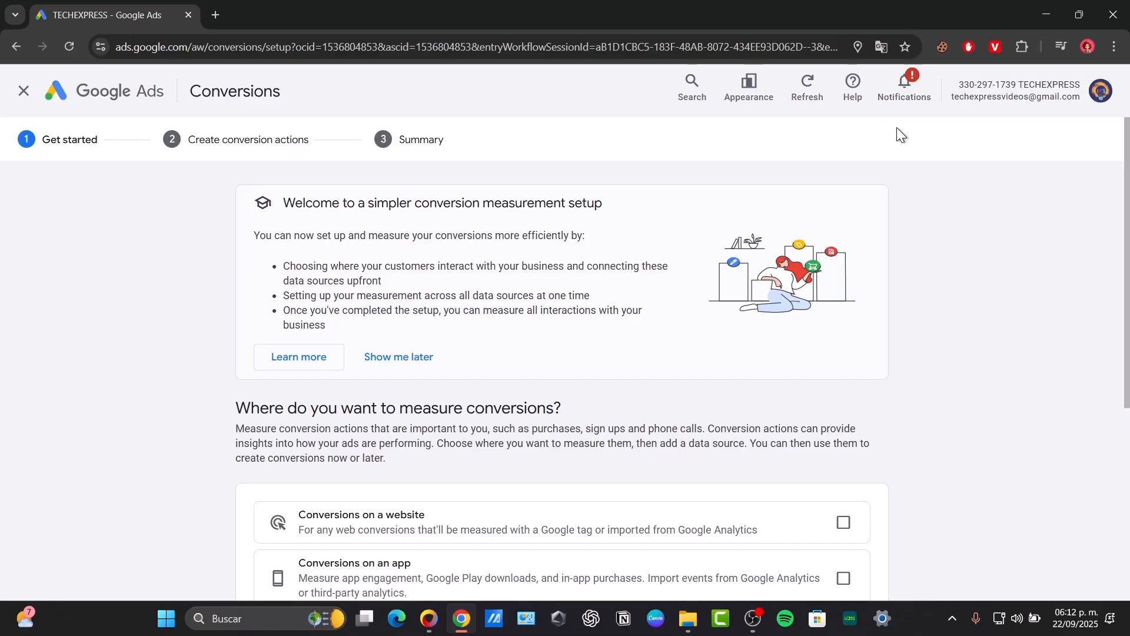
scroll(648, 178, down, 5)
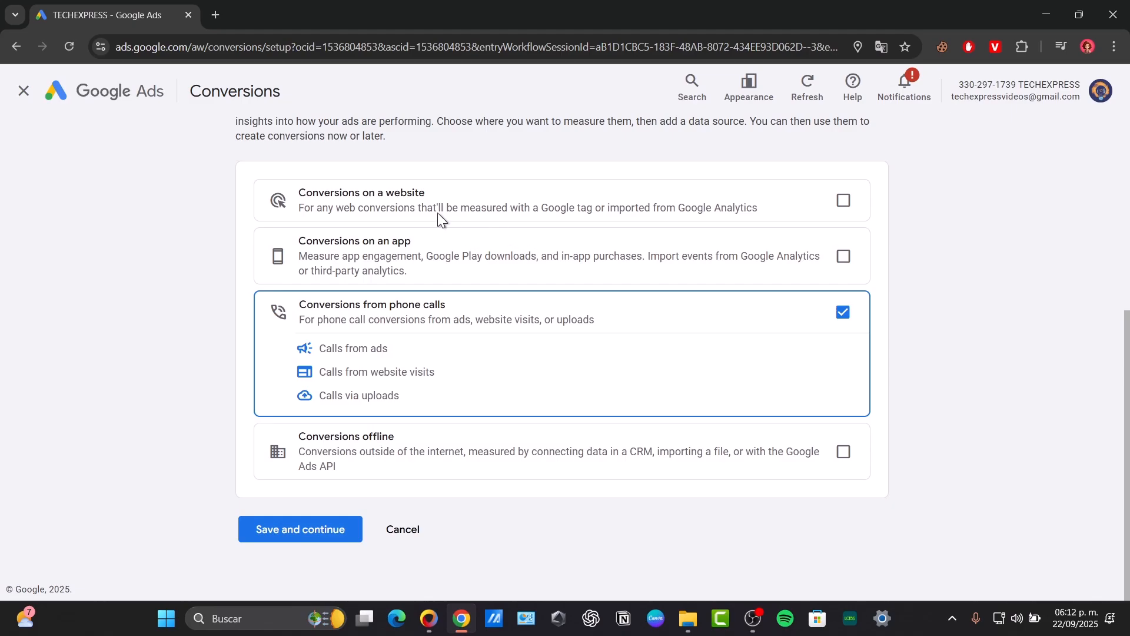
click(846, 212)
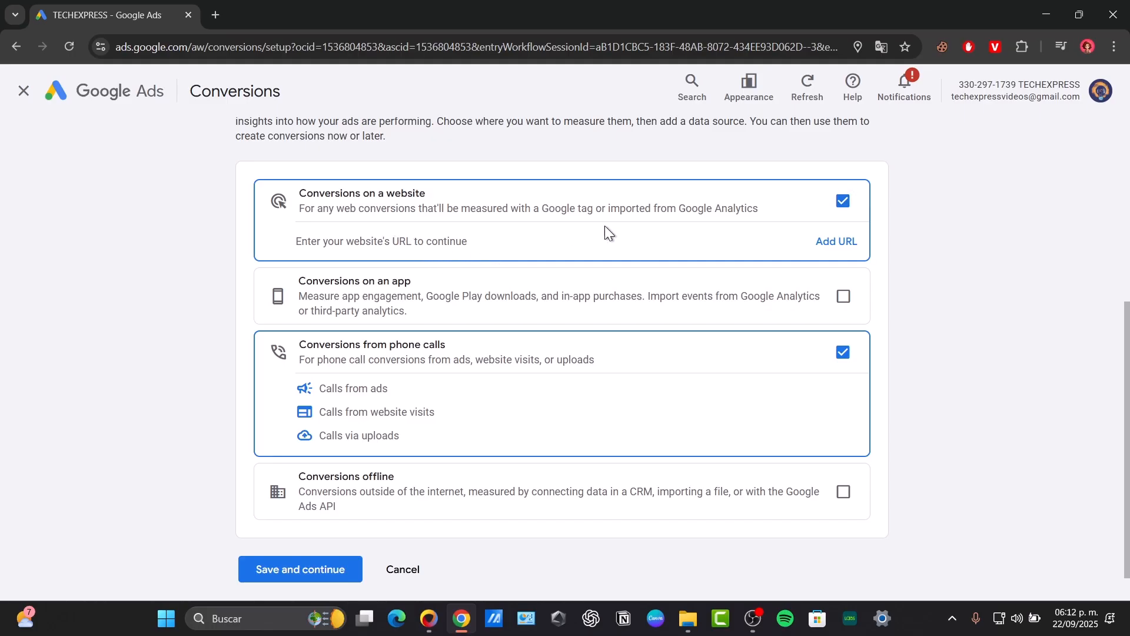
click(832, 250)
click(556, 238)
double_click(477, 236)
key(BackSpace)
Open Google Sites in a new tab under the Tech Express Google account and close the other account's Sites tab.
click(215, 15)
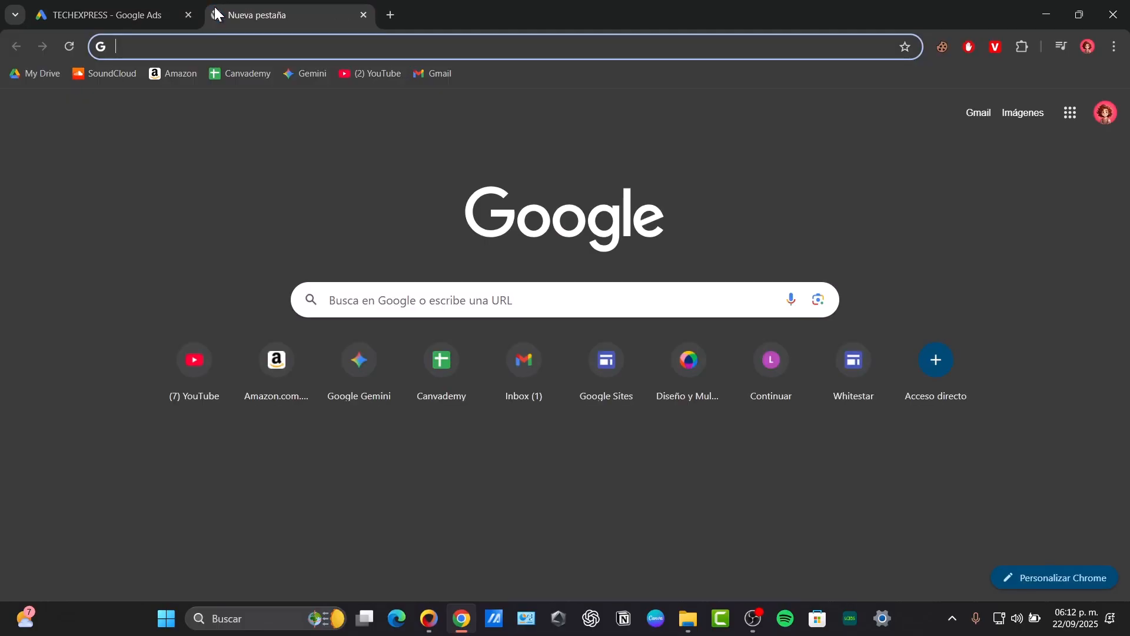
text(sites.google.com)
key(Return)
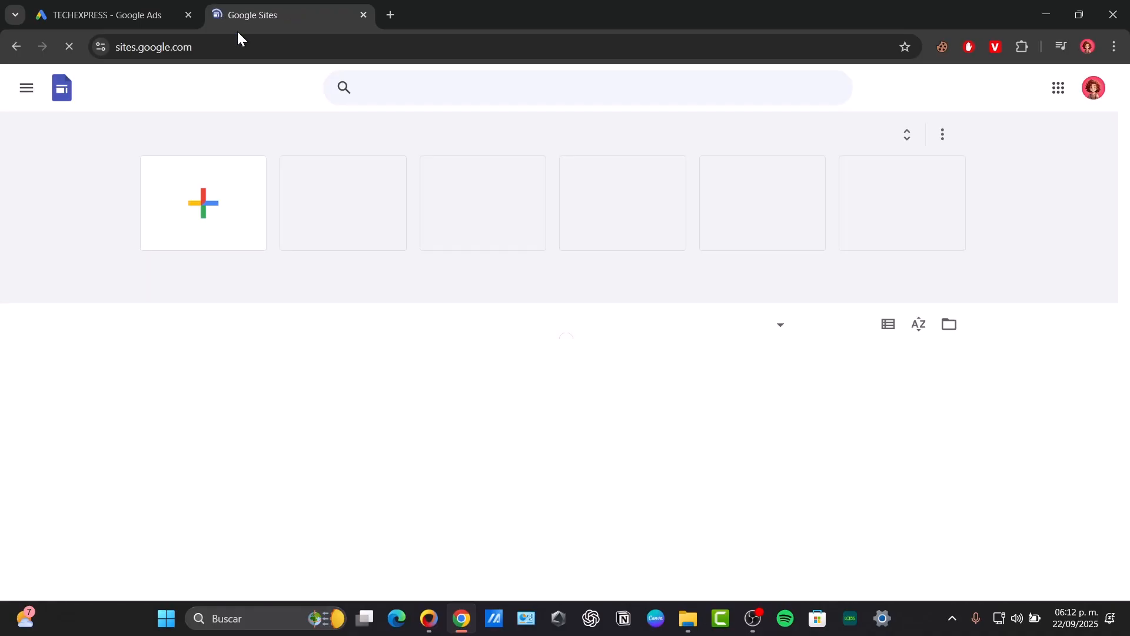
click(1094, 88)
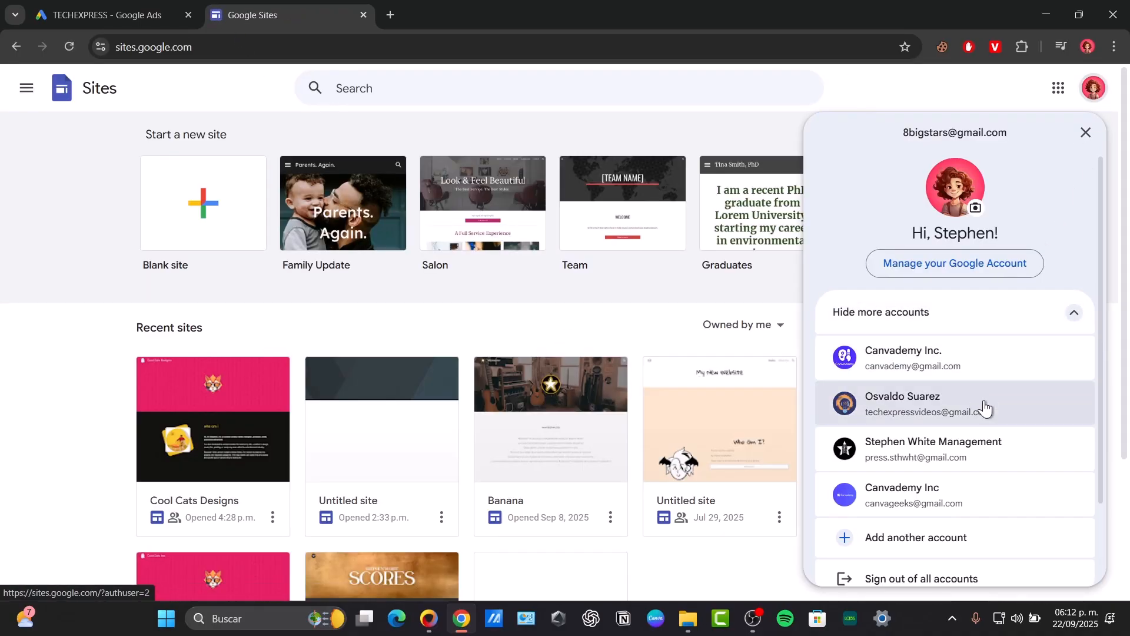
click(972, 424)
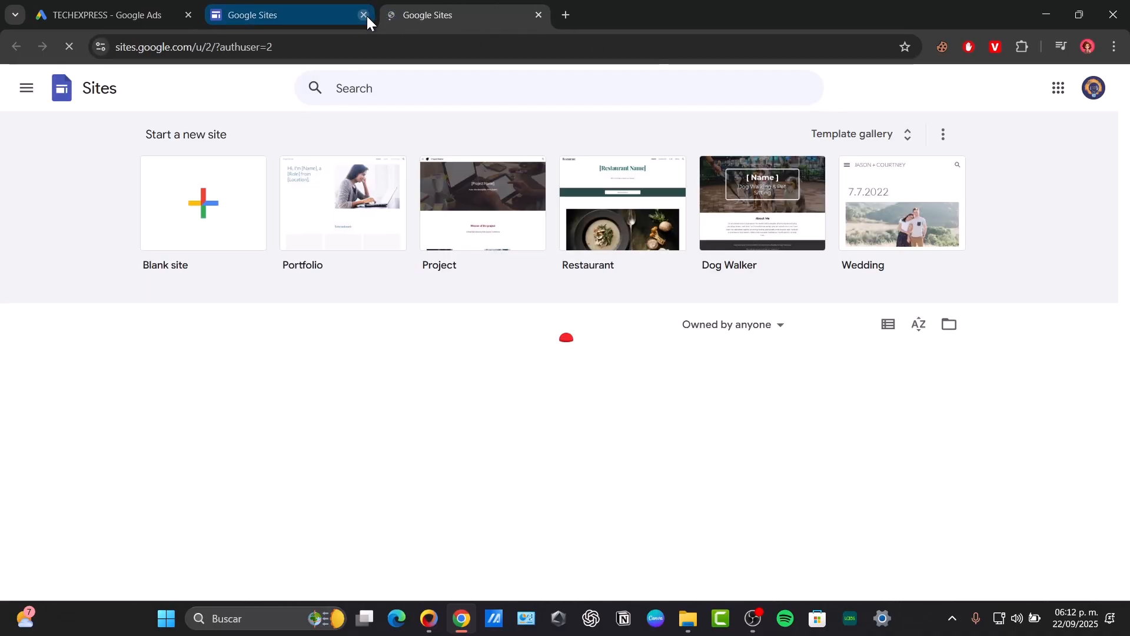
click(366, 16)
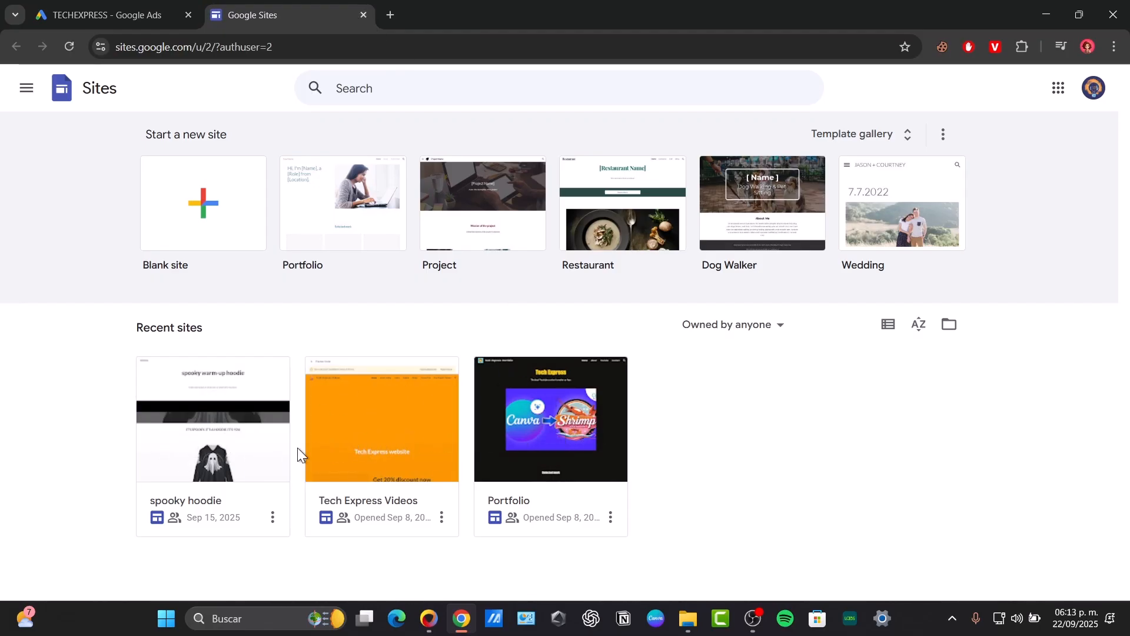
Open the "spooky hoodie" site from the recent sites in its own tab.
click(246, 476)
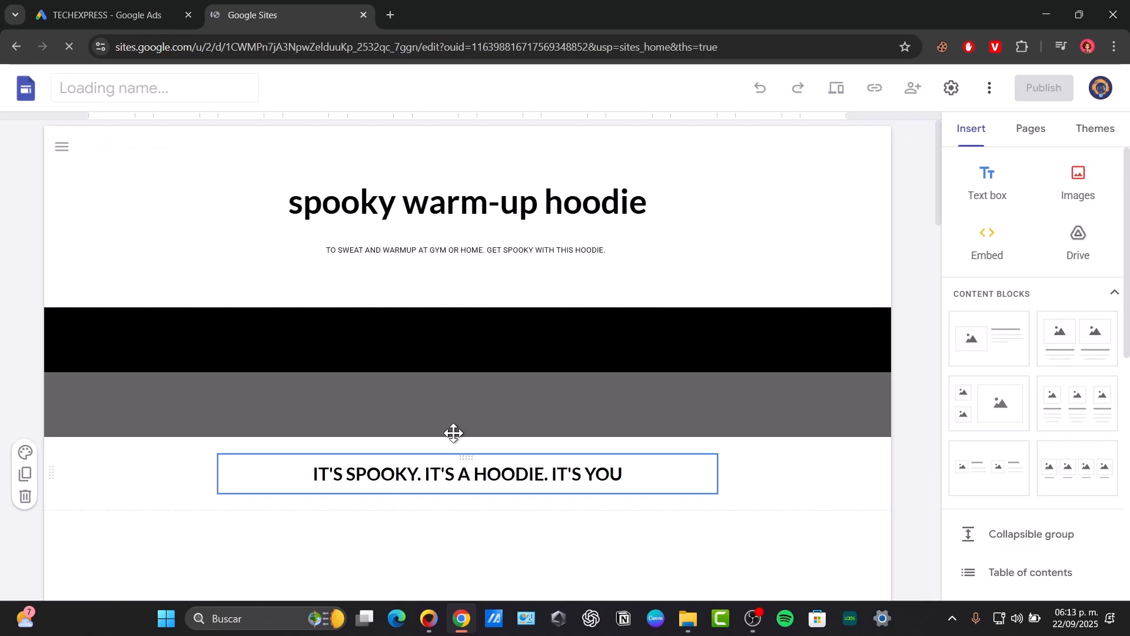
click(9, 48)
right_click(260, 471)
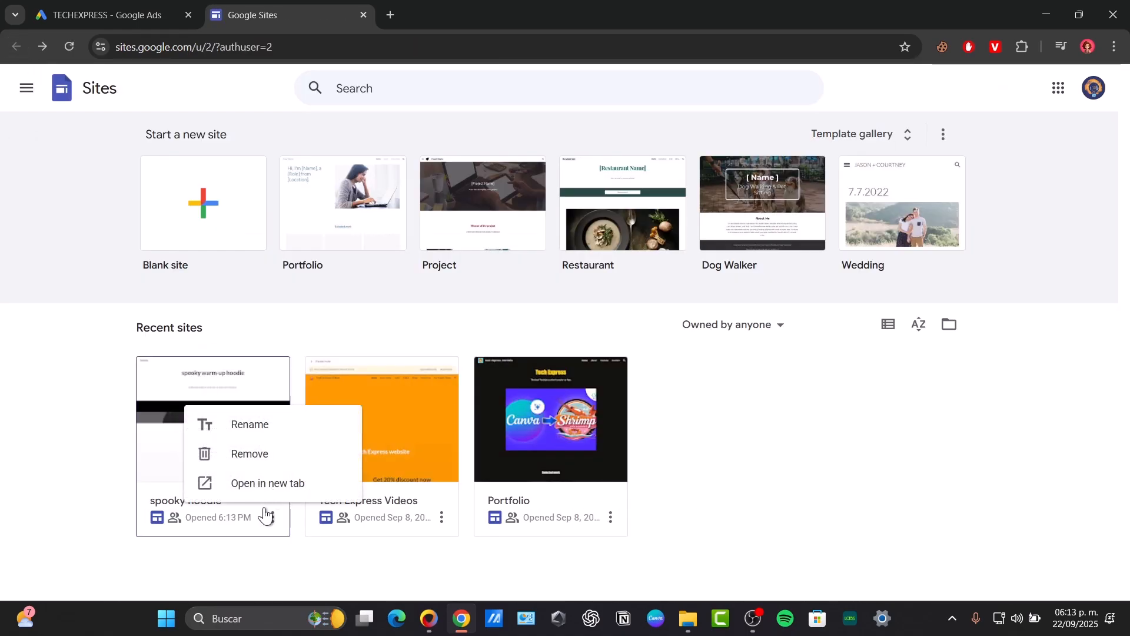
click(266, 487)
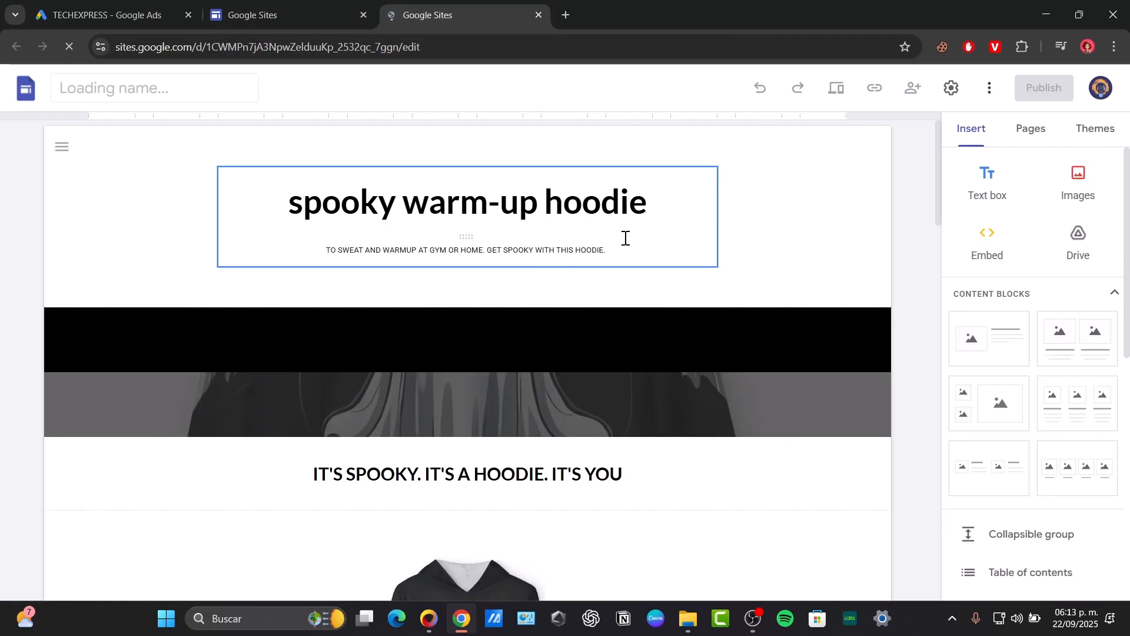
Copy the published link of the spooky hoodie site.
click(900, 77)
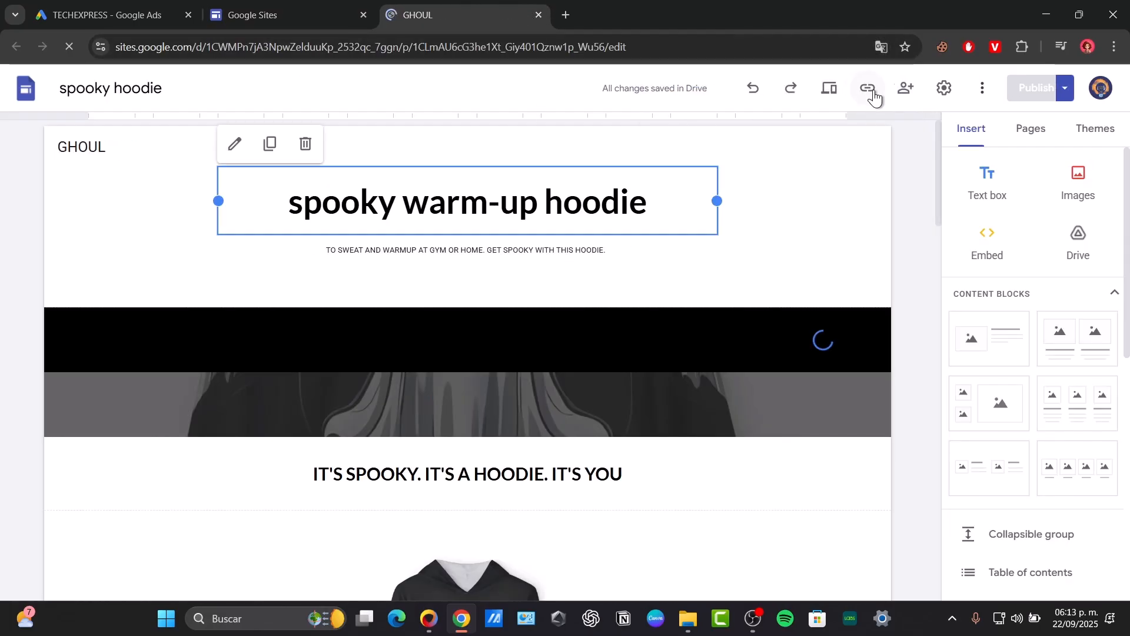
click(871, 90)
click(715, 341)
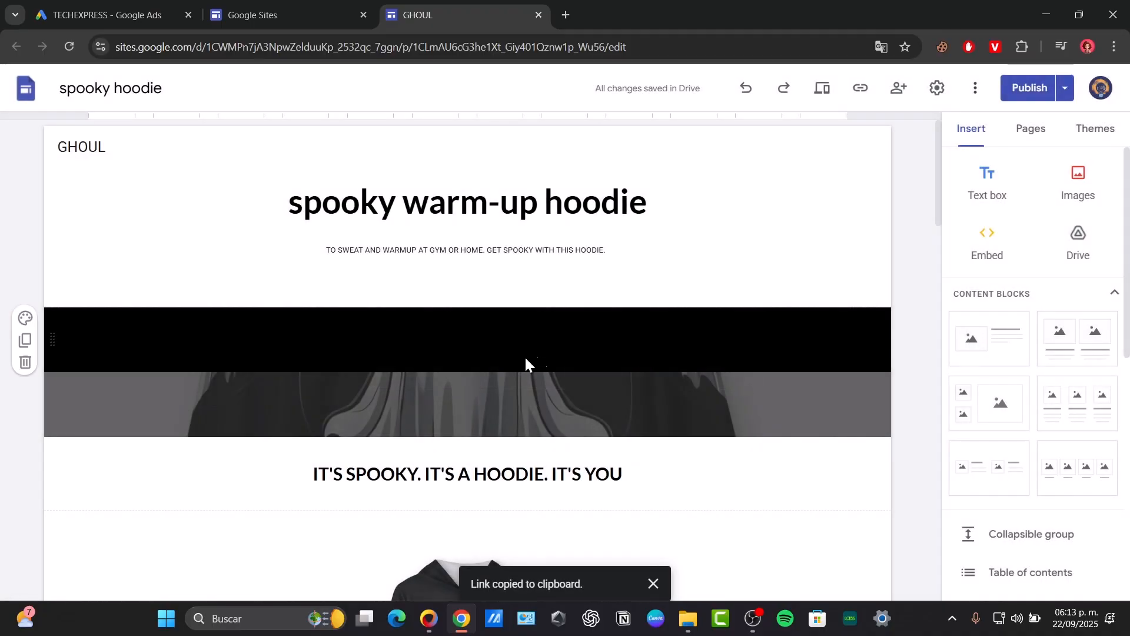
click(166, 6)
click(479, 256)
key(ctrl+v)
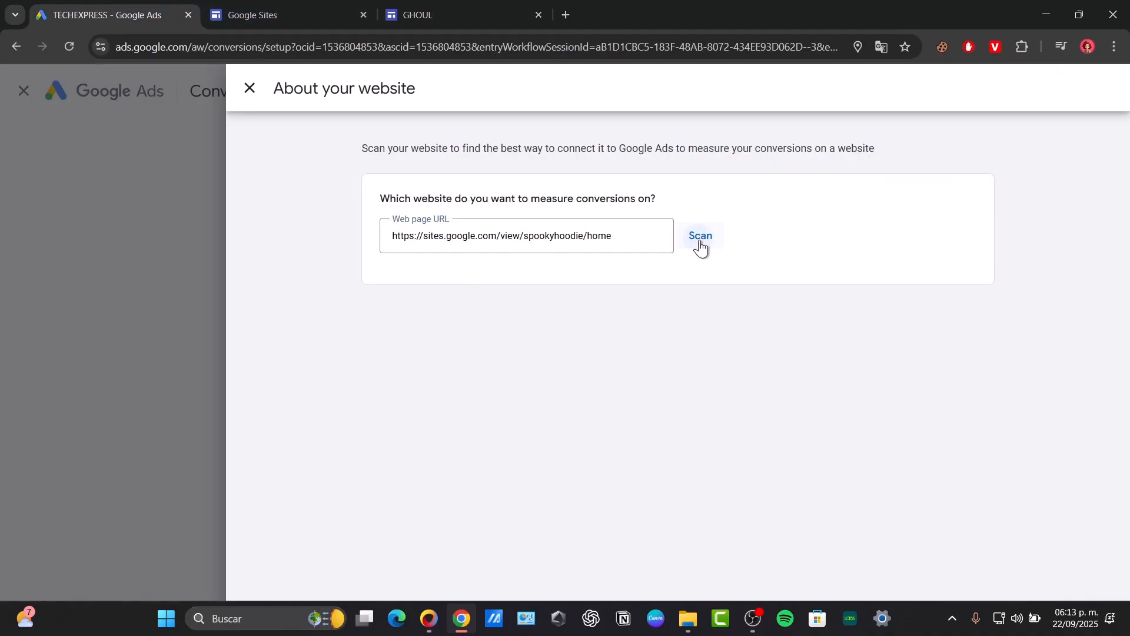
click(699, 247)
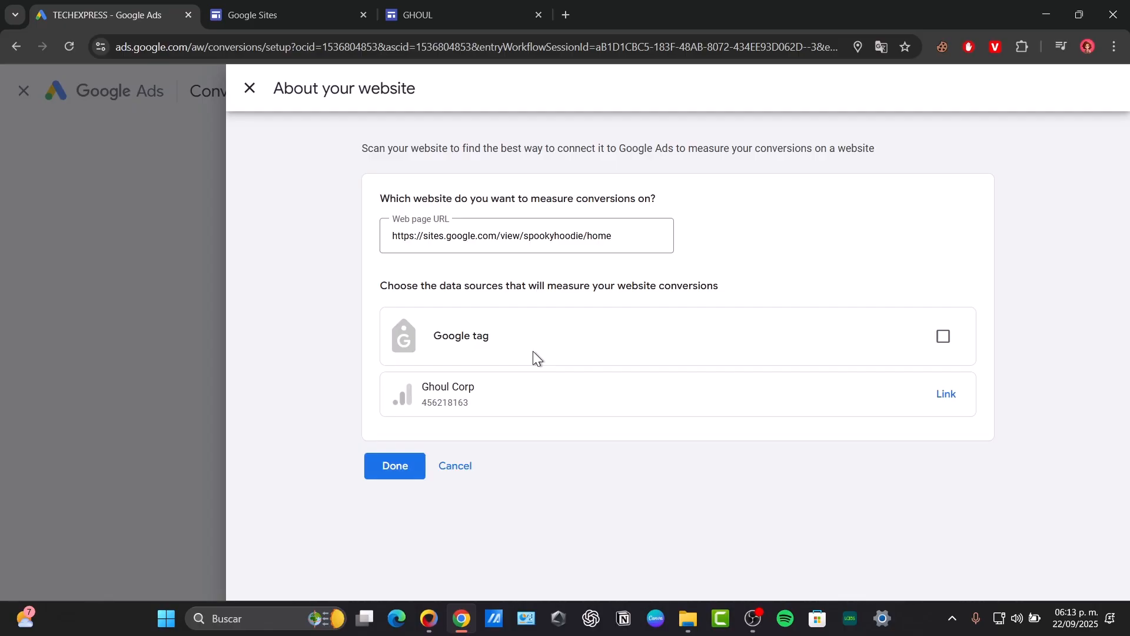
Select Google tag and link the Ghoul Corp Google Analytics property as the website's conversion data sources, then finish the website setup.
click(413, 472)
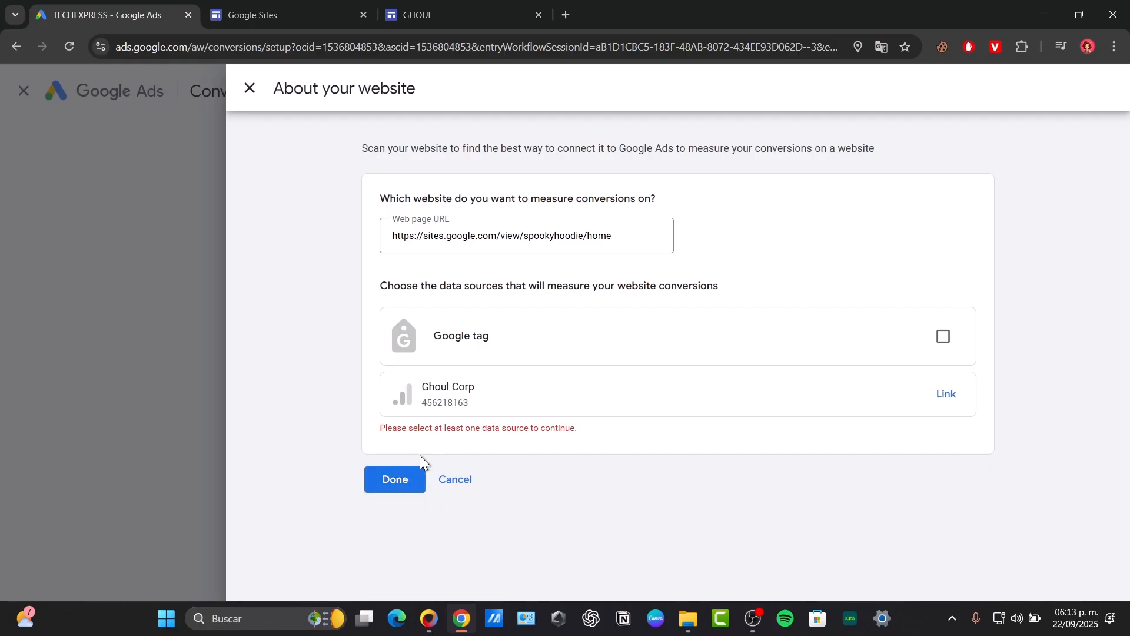
click(944, 337)
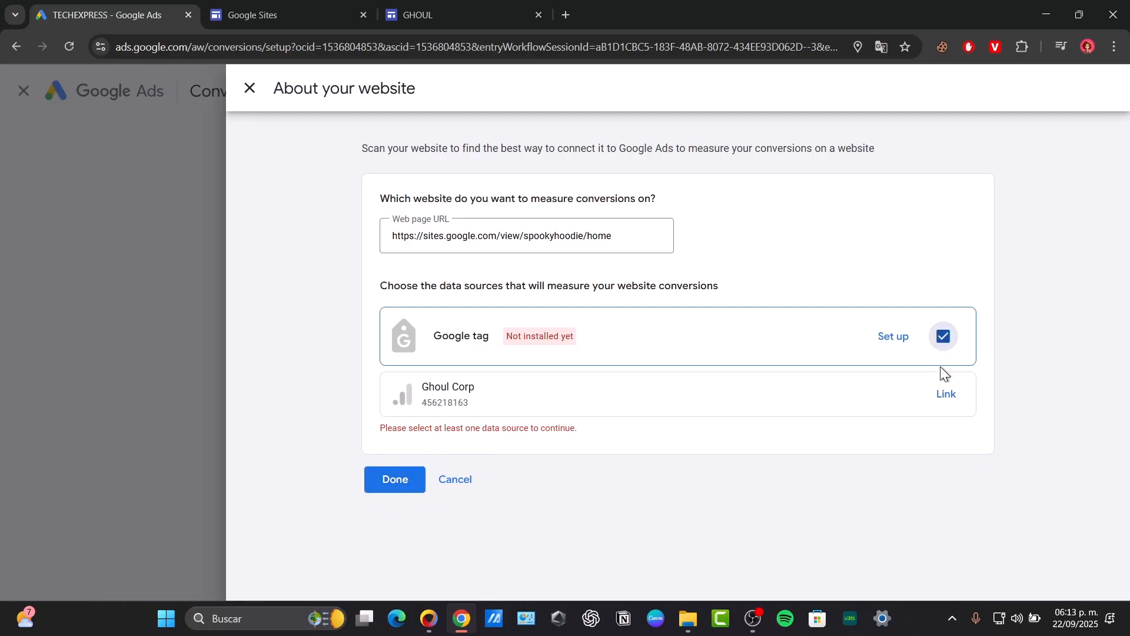
click(954, 395)
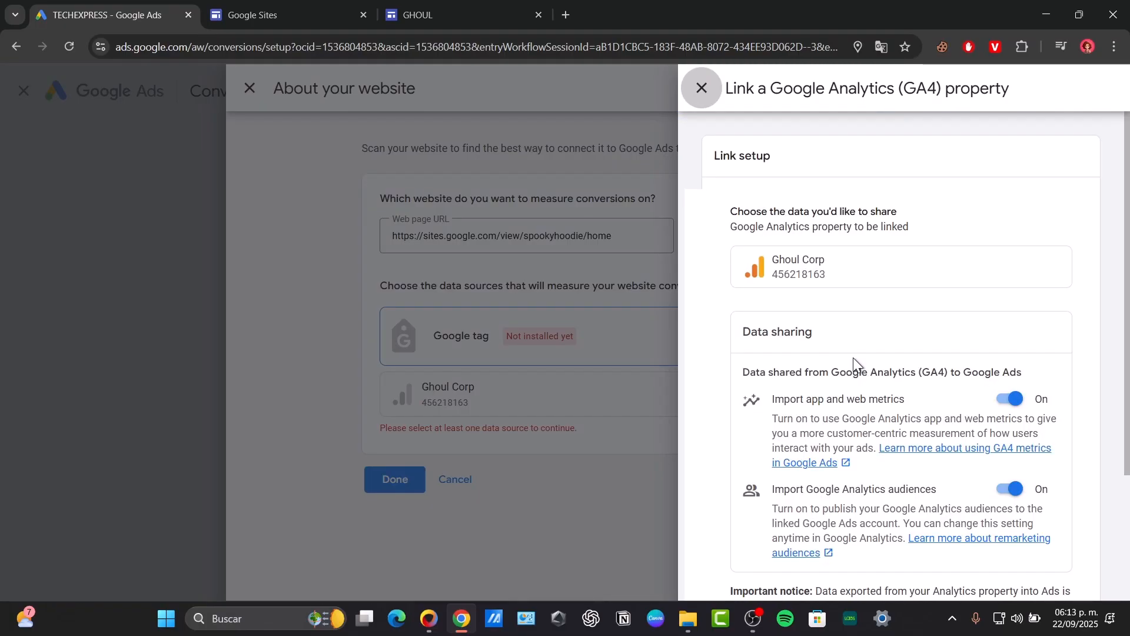
scroll(895, 309, down, 3)
click(774, 545)
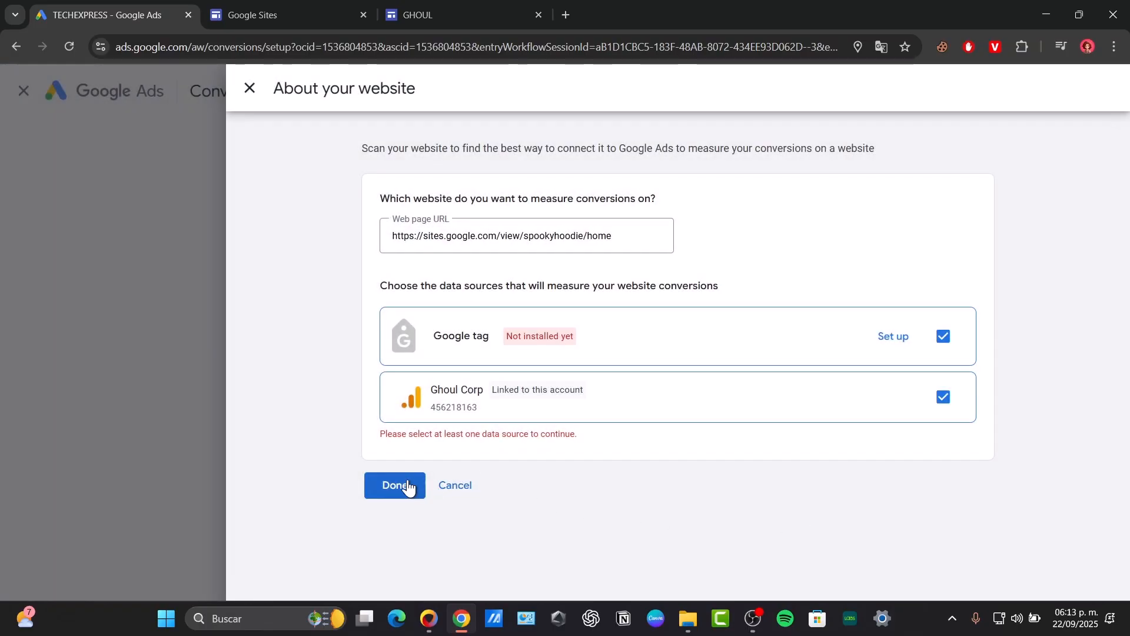
click(408, 487)
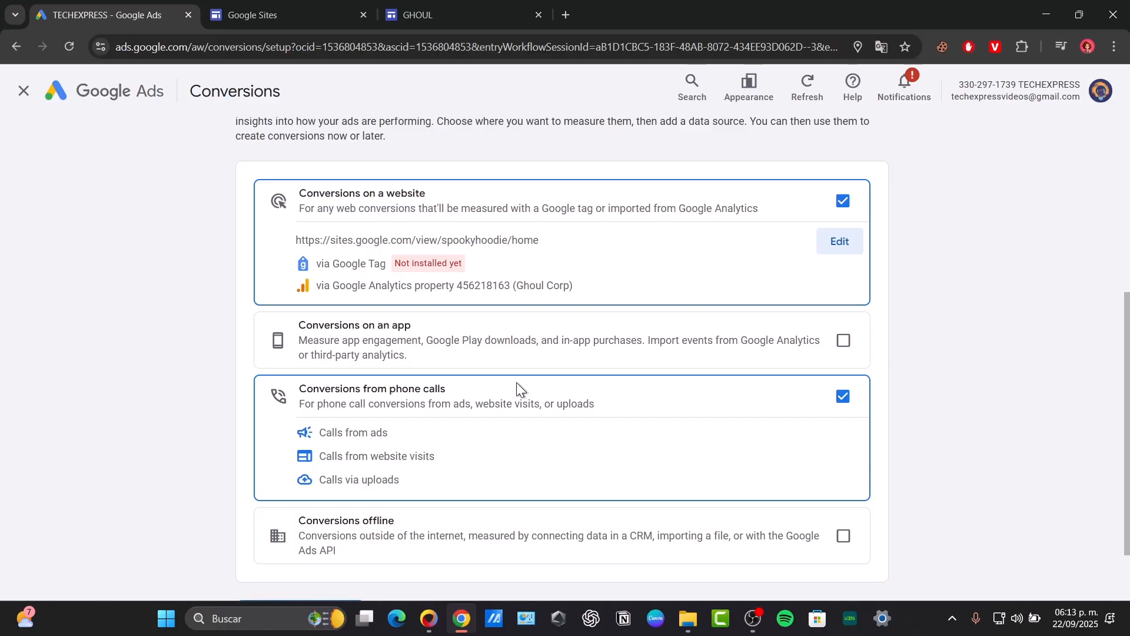
scroll(633, 376, up, 5)
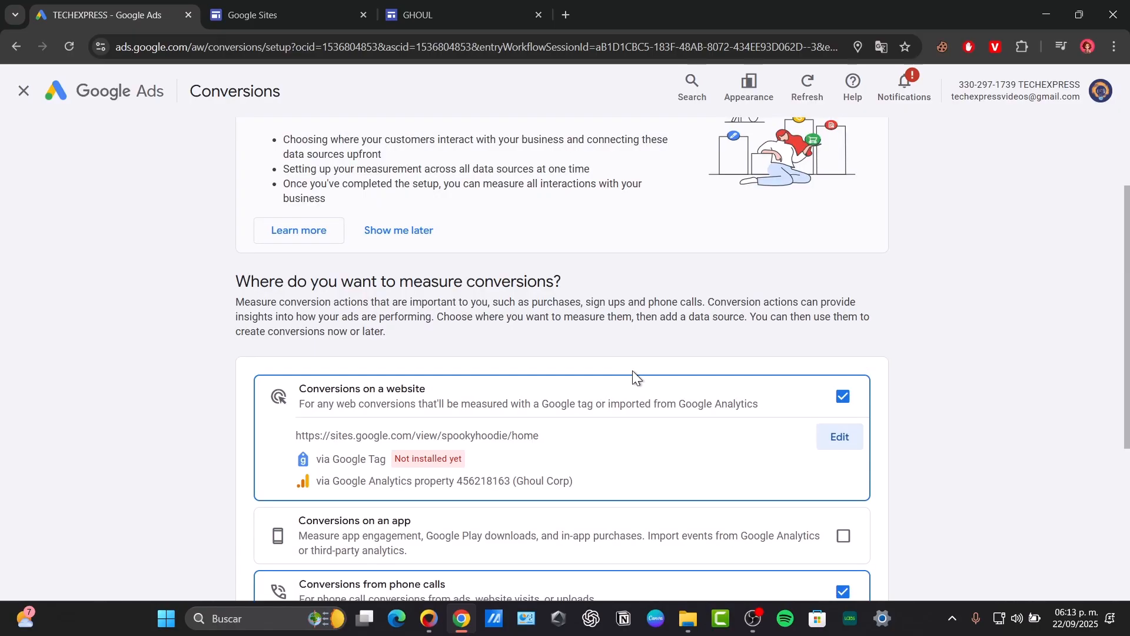
Exclude conversions from phone calls from the measured sources, keep only website conversions, and save the data source selection.
scroll(633, 375, down, 3)
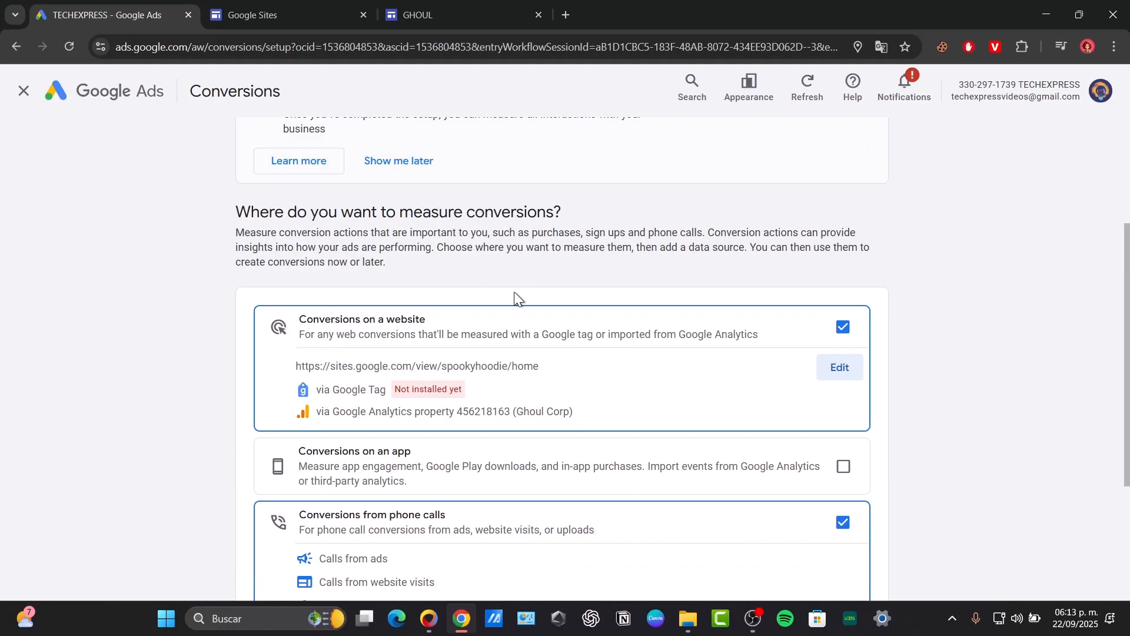
scroll(515, 295, down, 3)
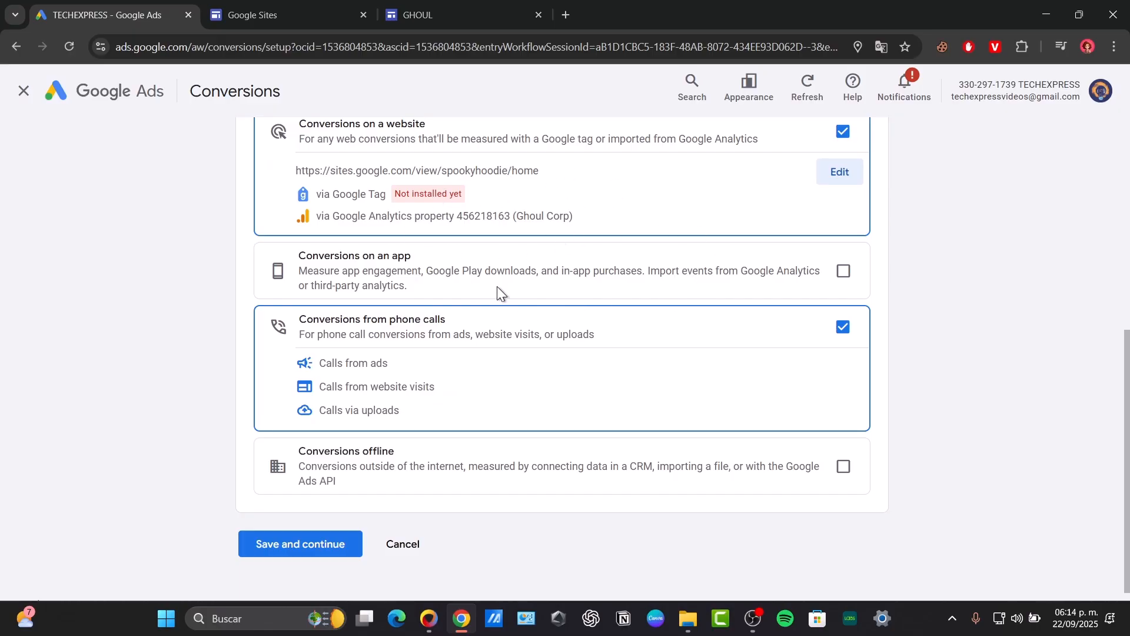
click(843, 329)
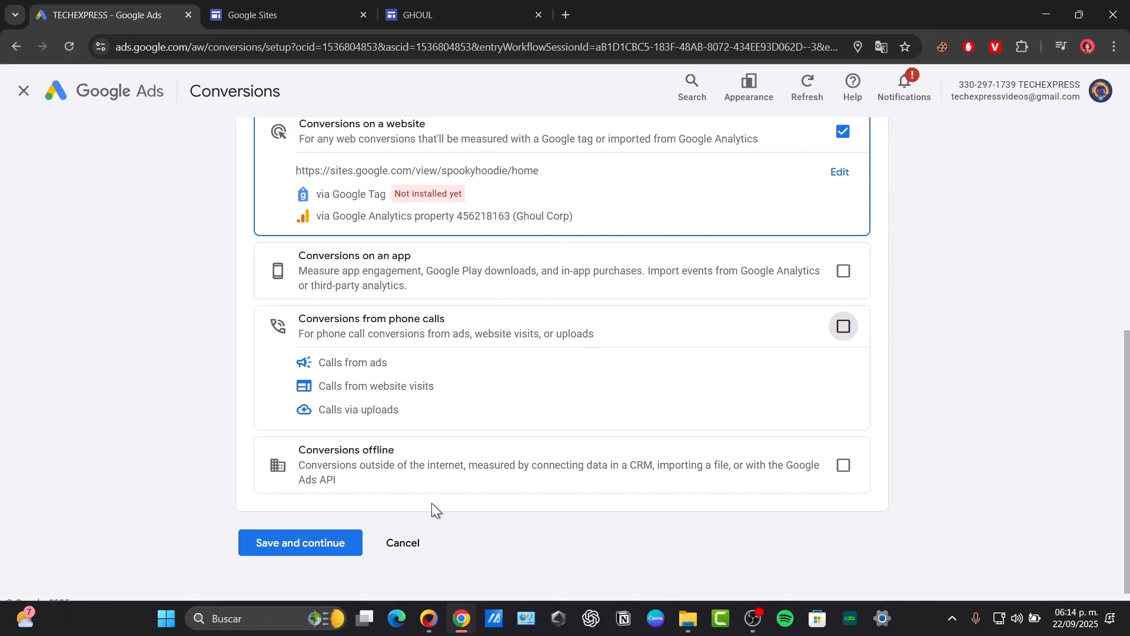
click(328, 541)
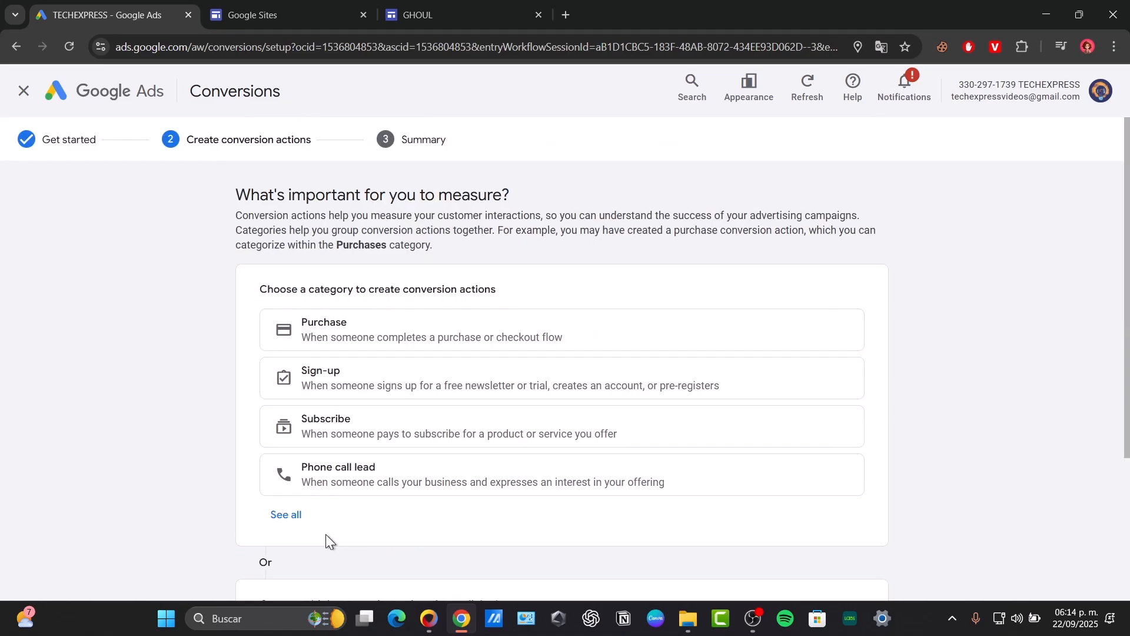
Create a conversion action from the linked Ghoul Corp Analytics property using its purchase event.
scroll(331, 441, down, 3)
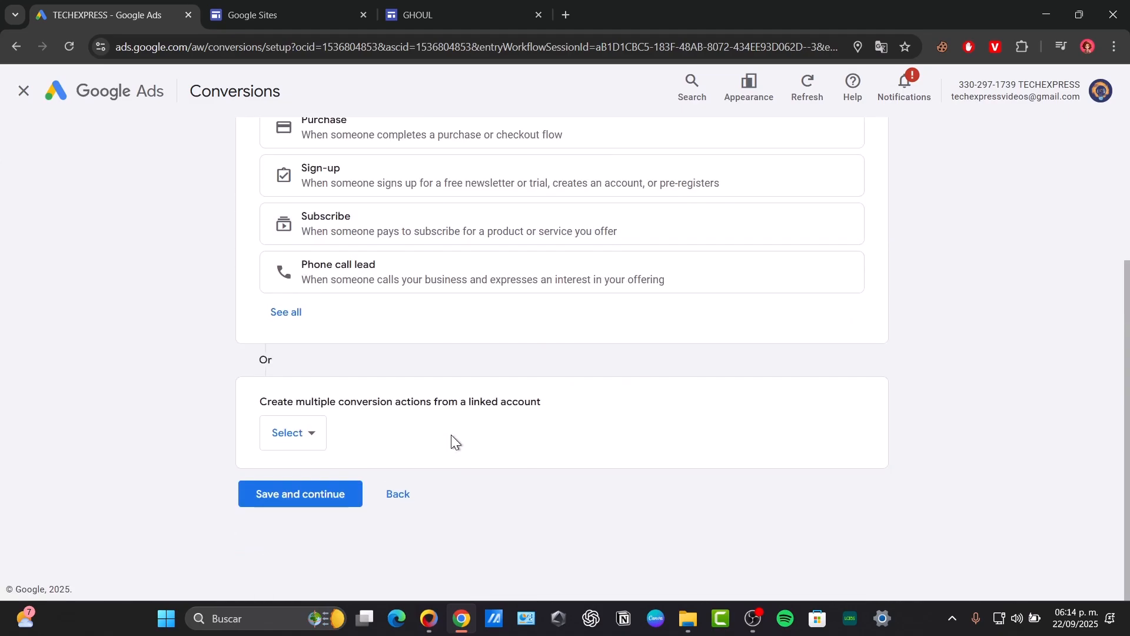
click(307, 435)
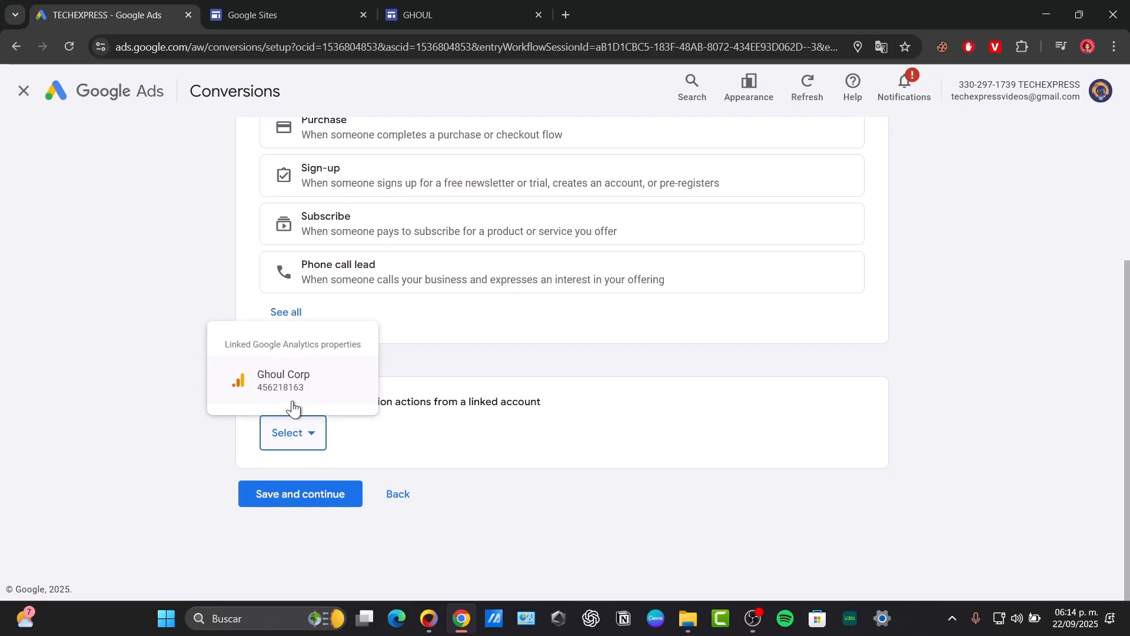
click(316, 509)
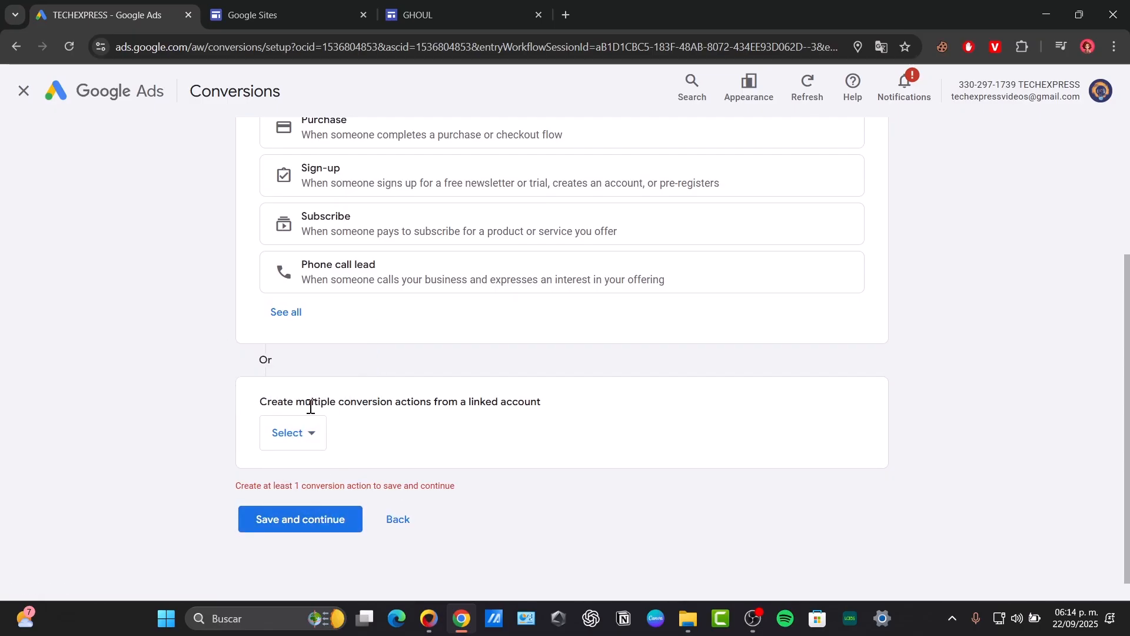
click(317, 444)
click(297, 386)
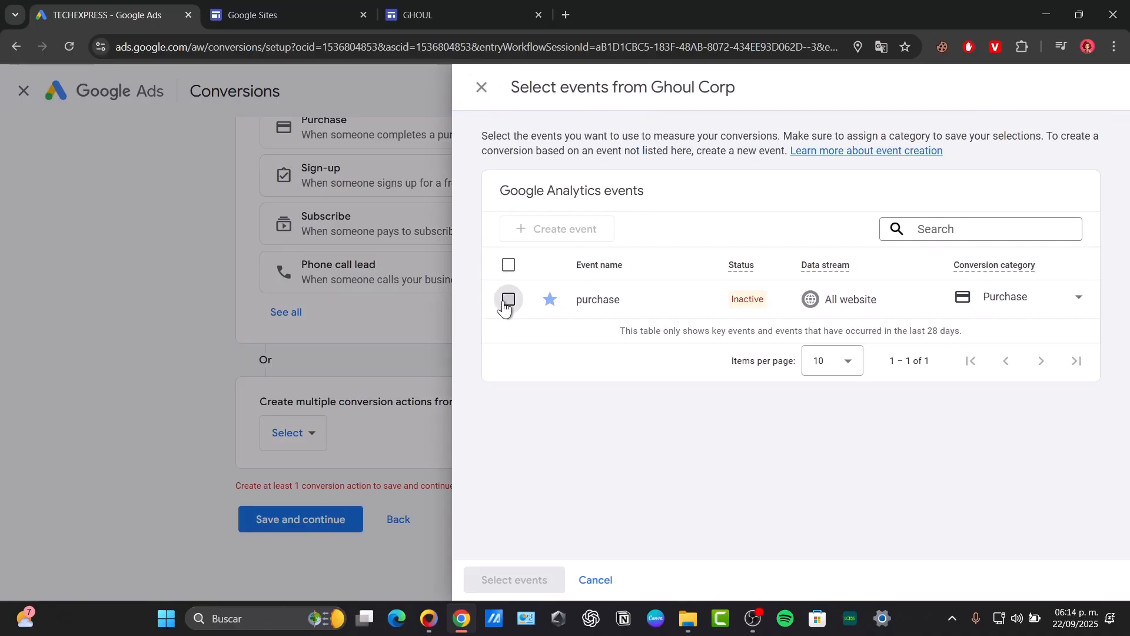
click(507, 300)
click(516, 580)
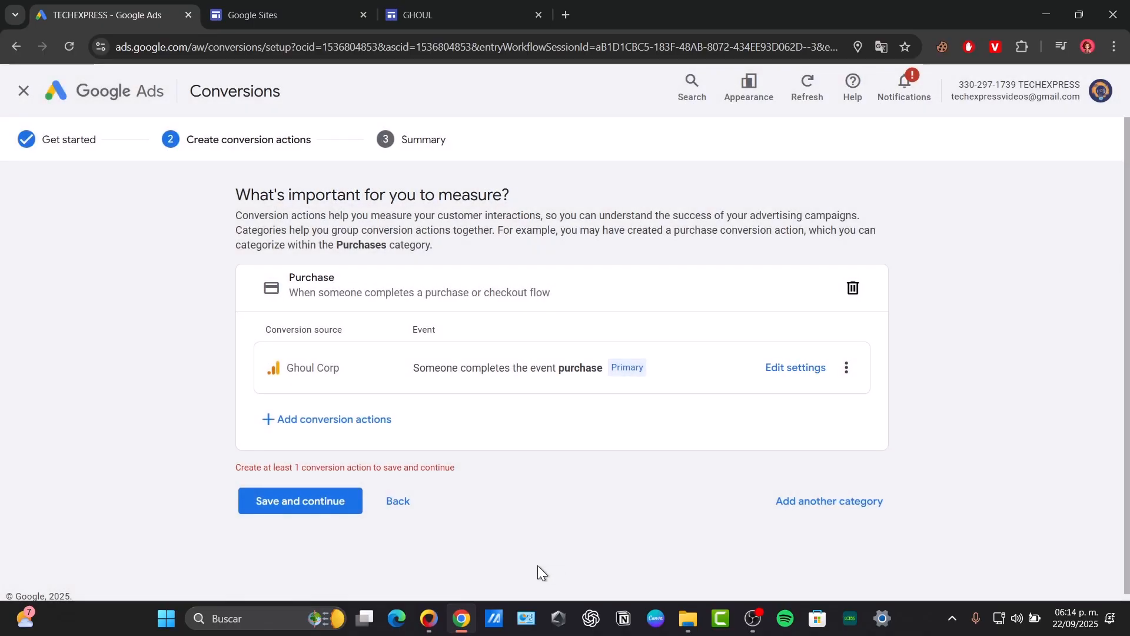
Save the purchase conversion action and finish the conversion setup from its summary.
click(248, 504)
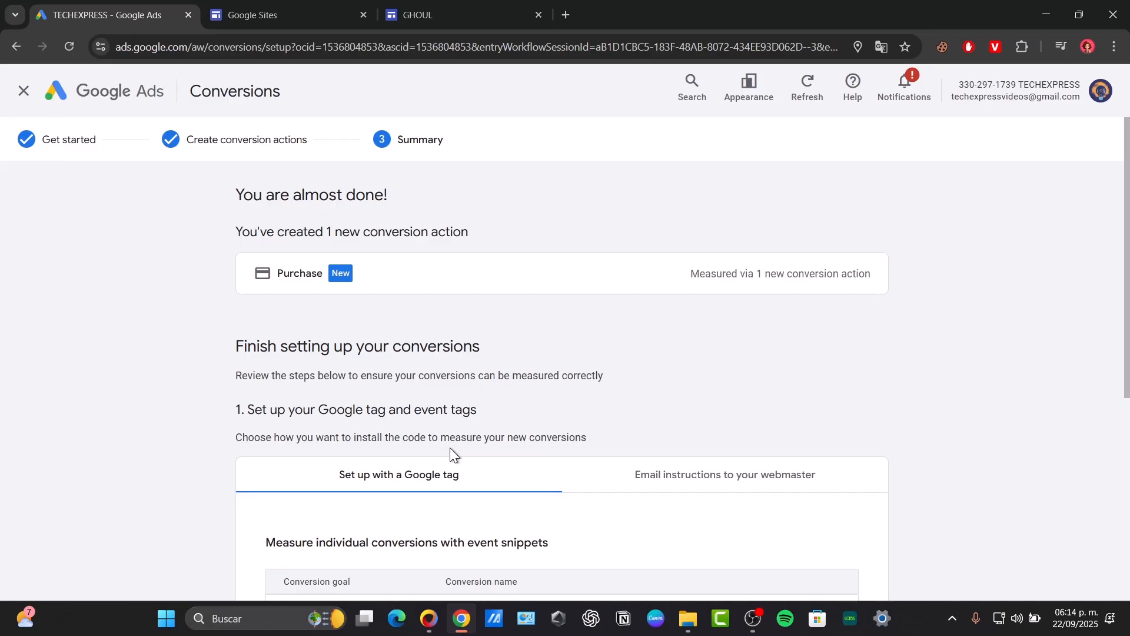
scroll(450, 447, down, 6)
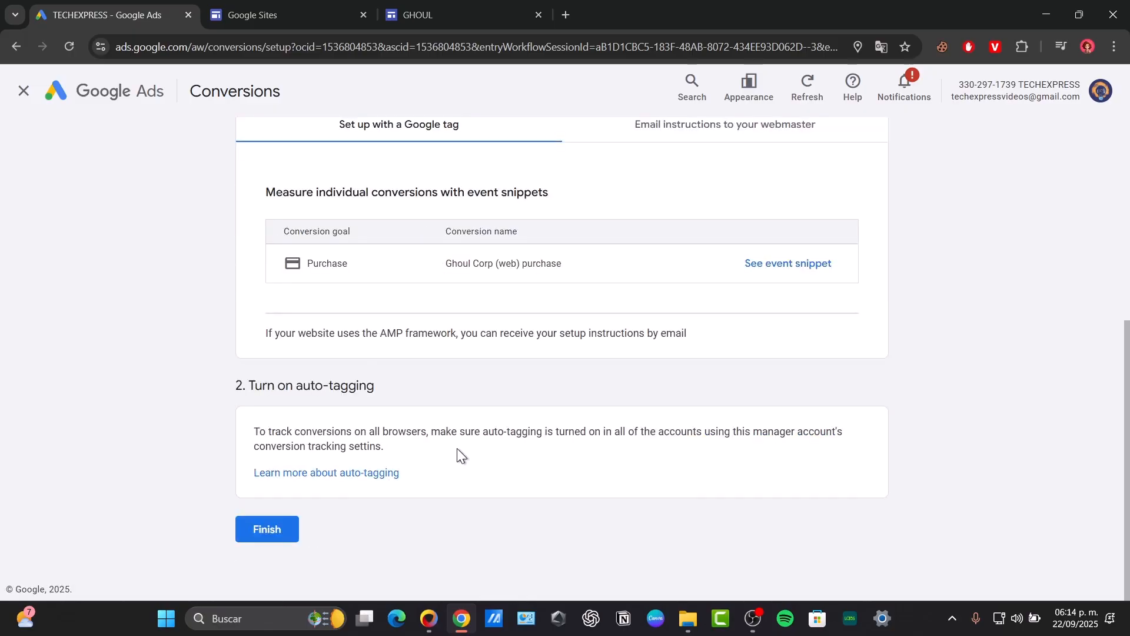
click(284, 529)
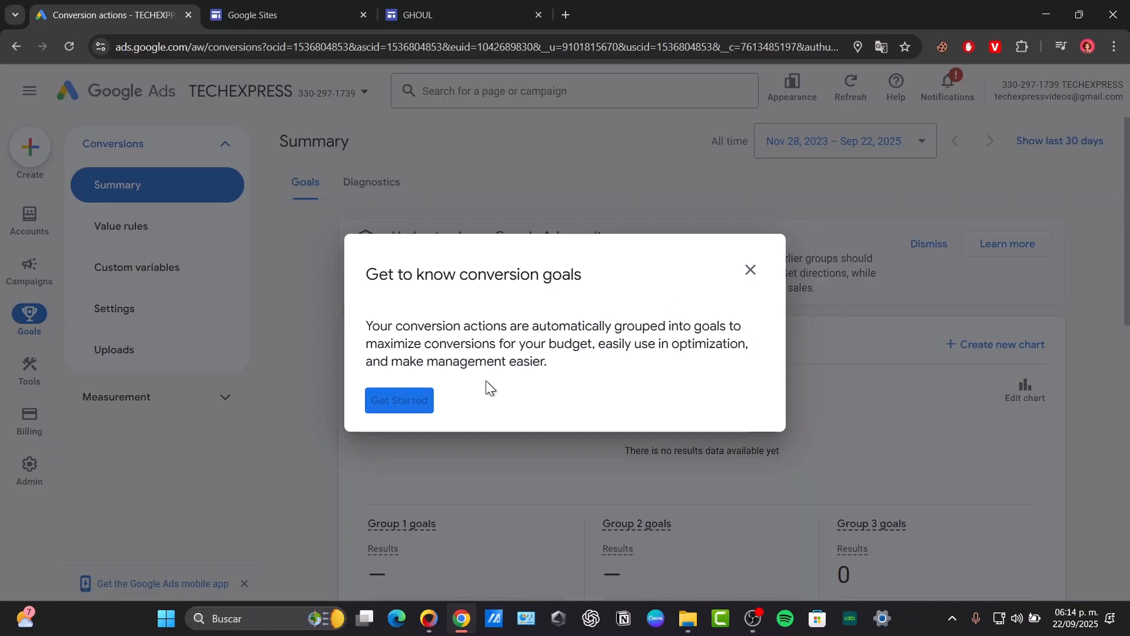
Go through all four pages of the conversion goals guide and leave it once completed.
click(751, 272)
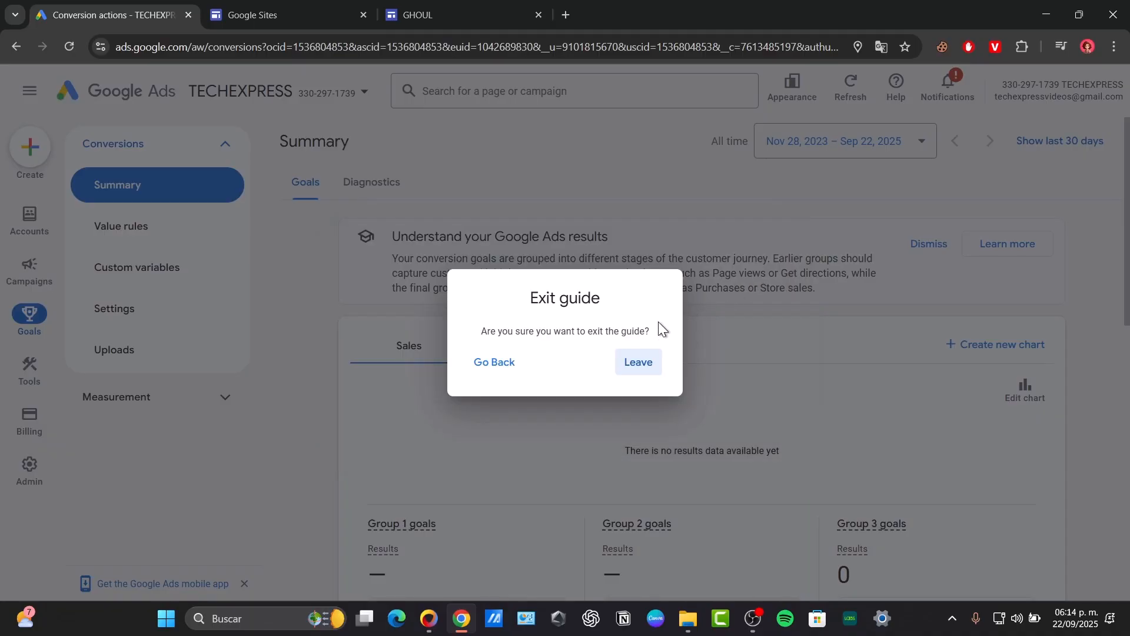
click(500, 366)
click(422, 400)
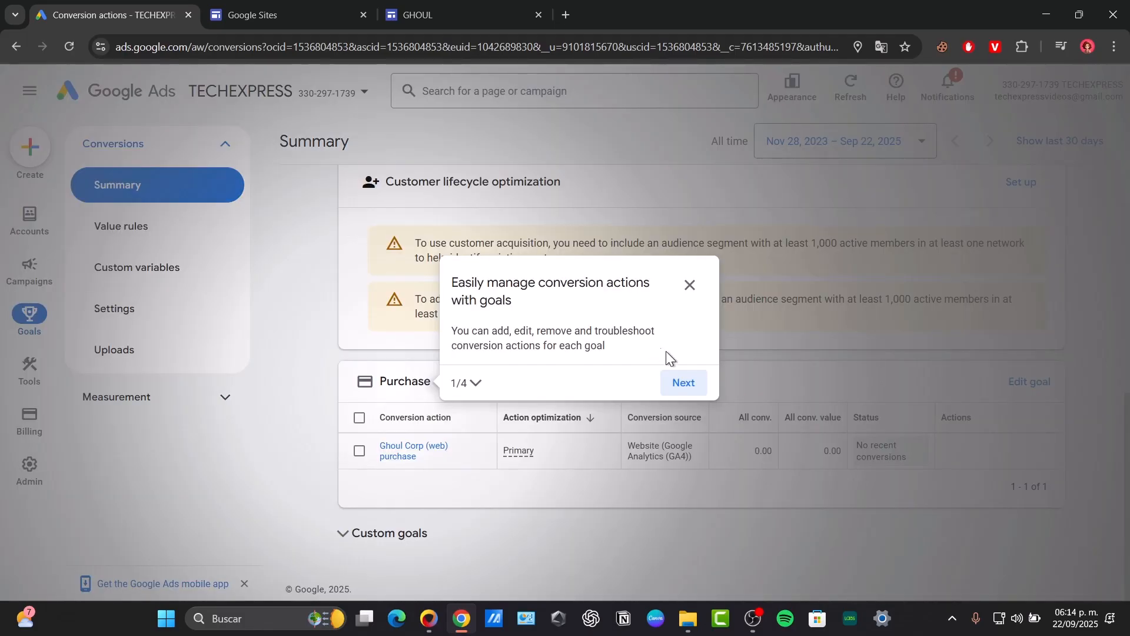
click(685, 382)
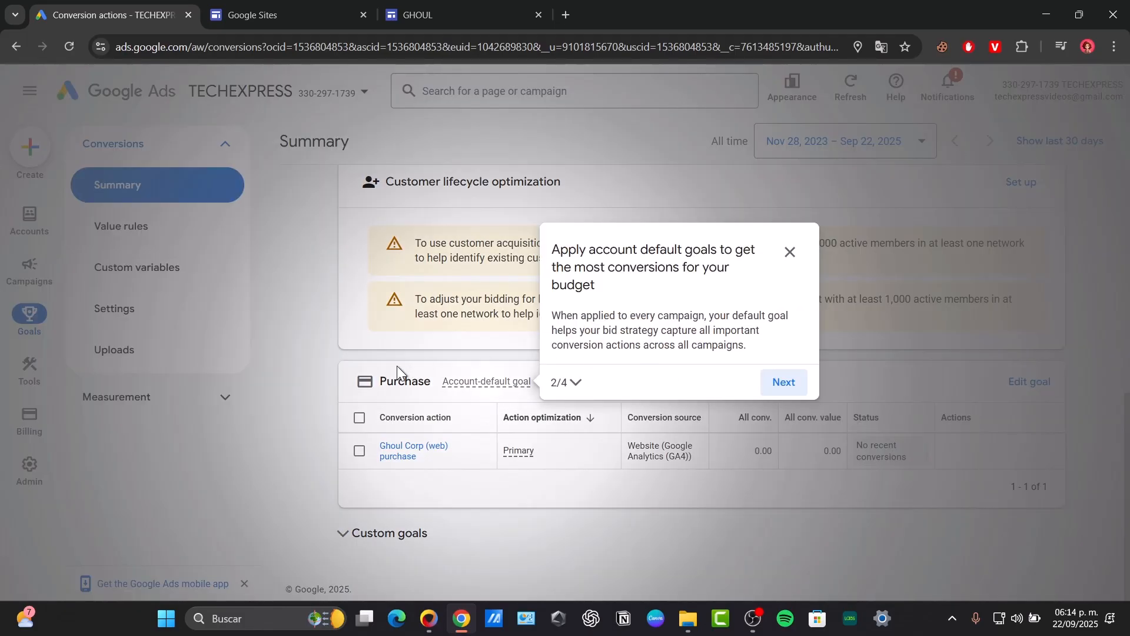
click(789, 386)
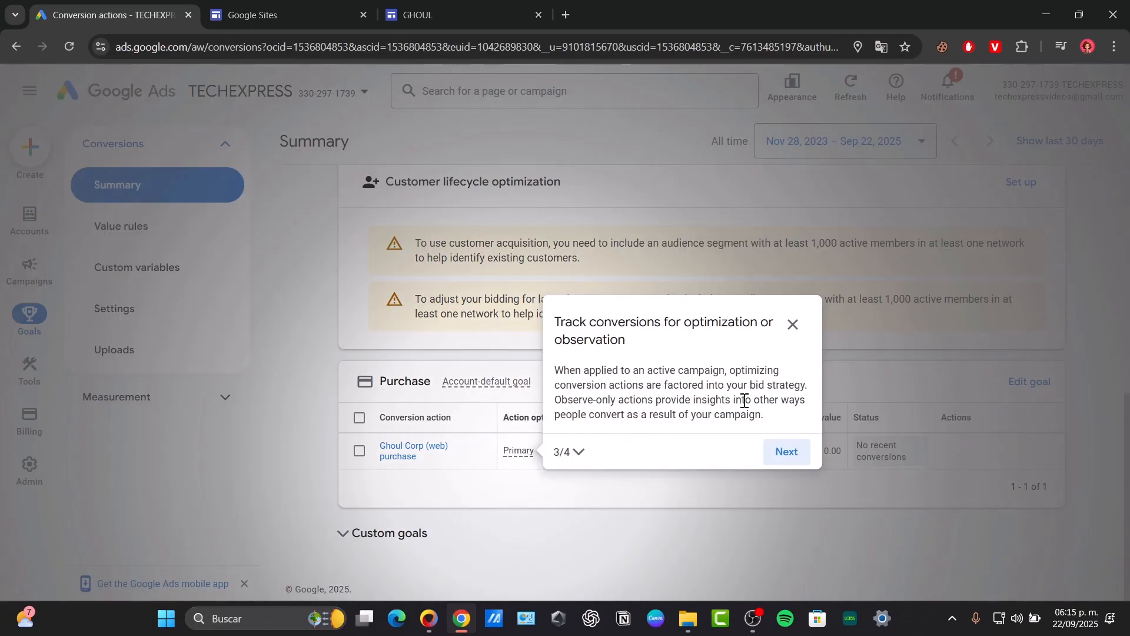
click(789, 452)
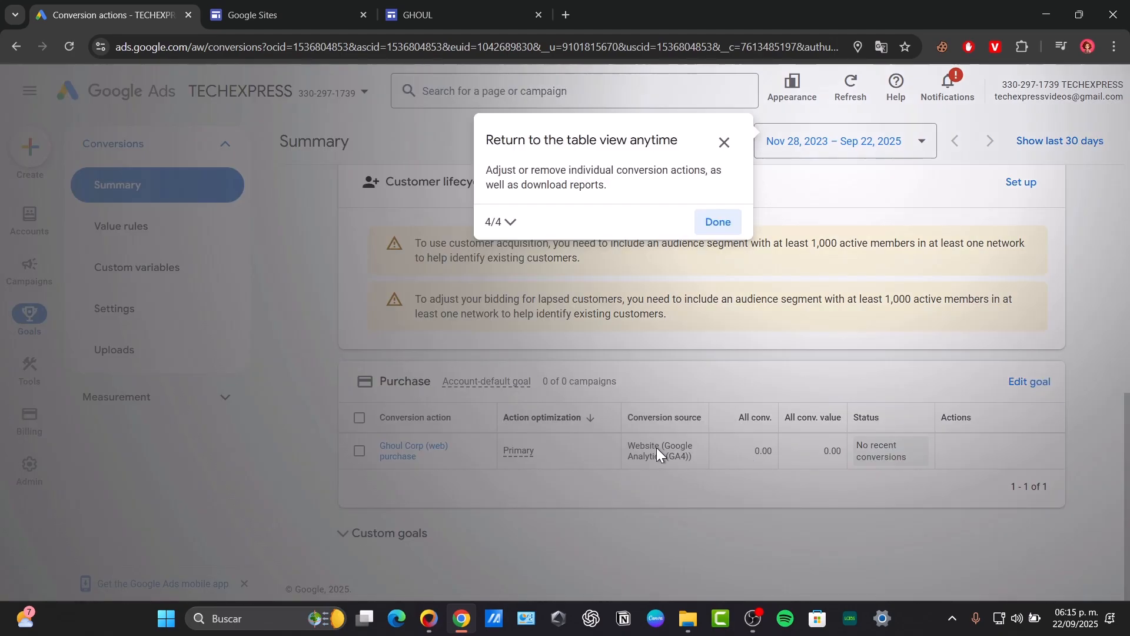
click(723, 225)
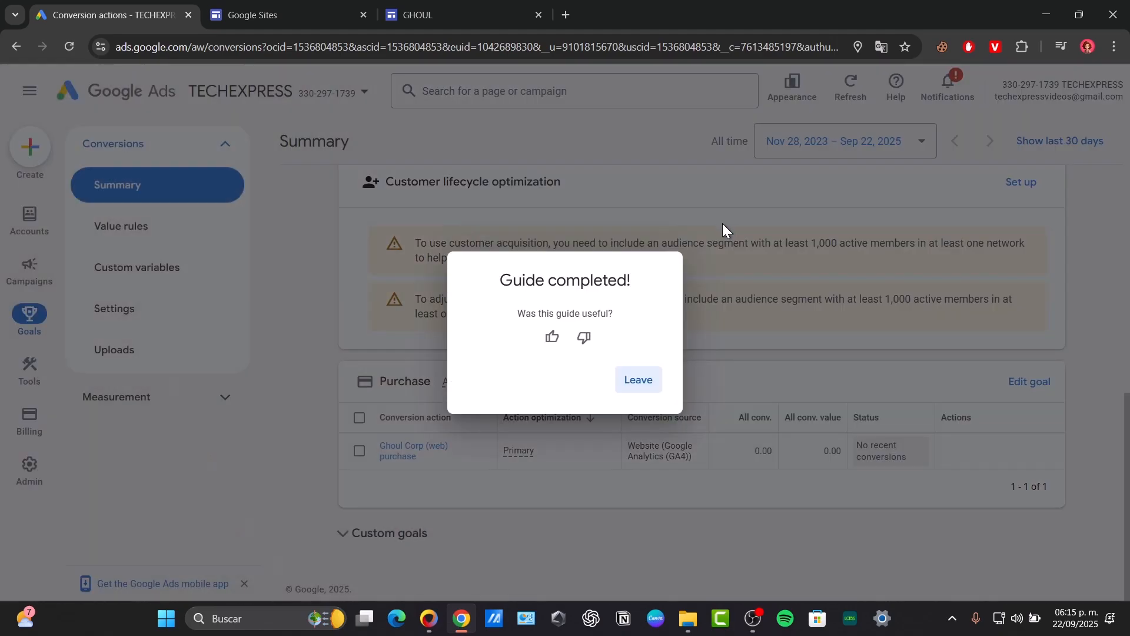
click(640, 381)
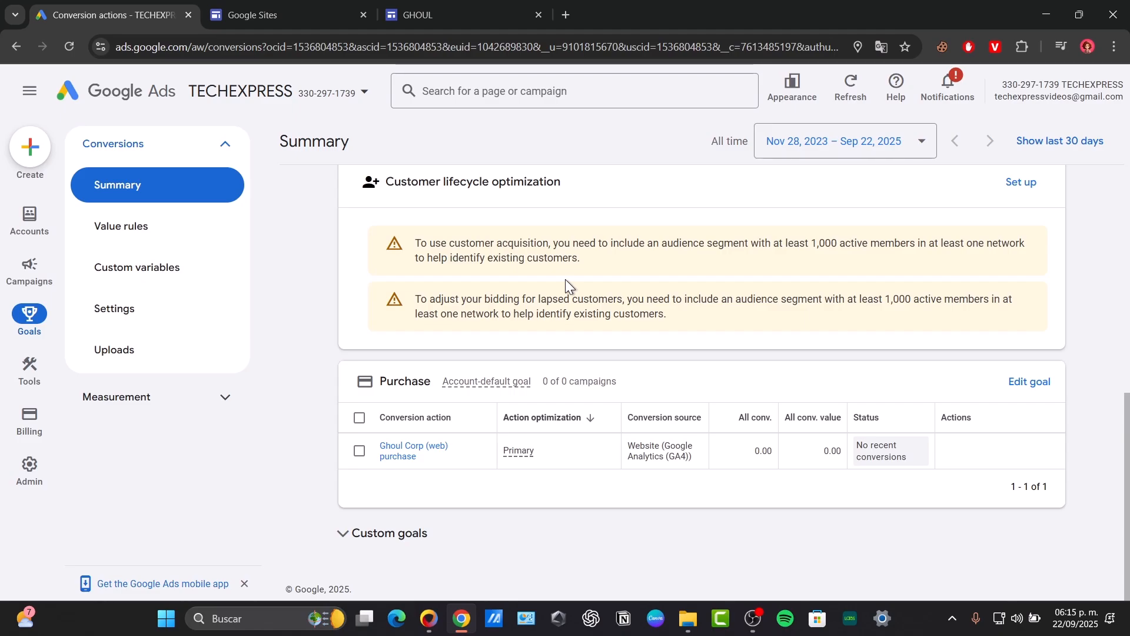
Search the web for "googe tag extension" in a new tab and open the Google Tag Assistant site.
click(566, 15)
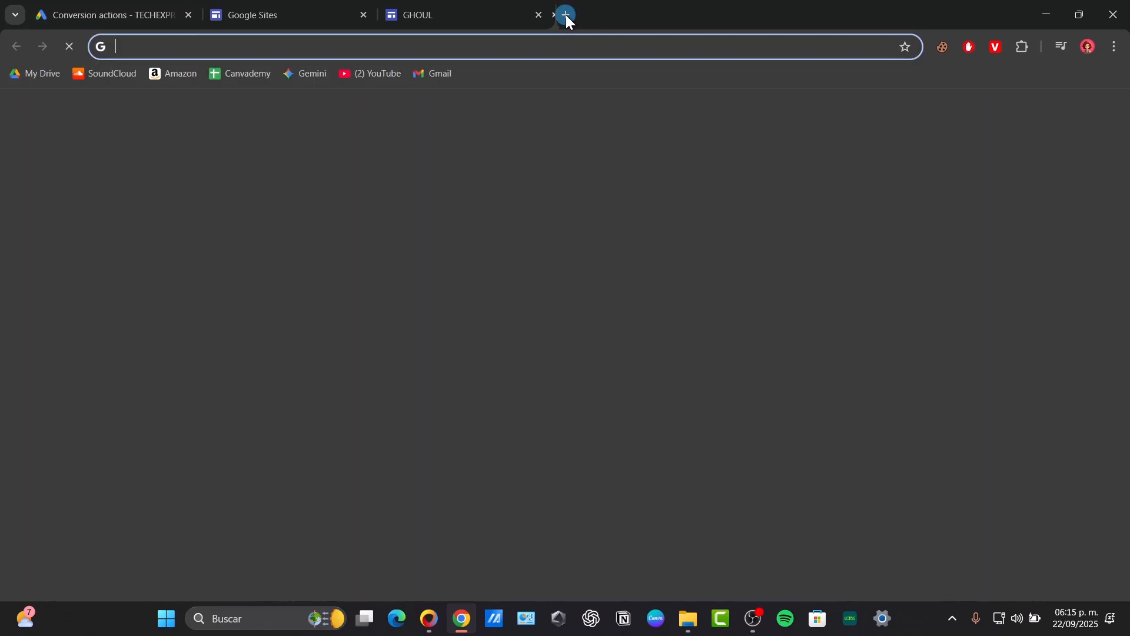
text(googe tag)
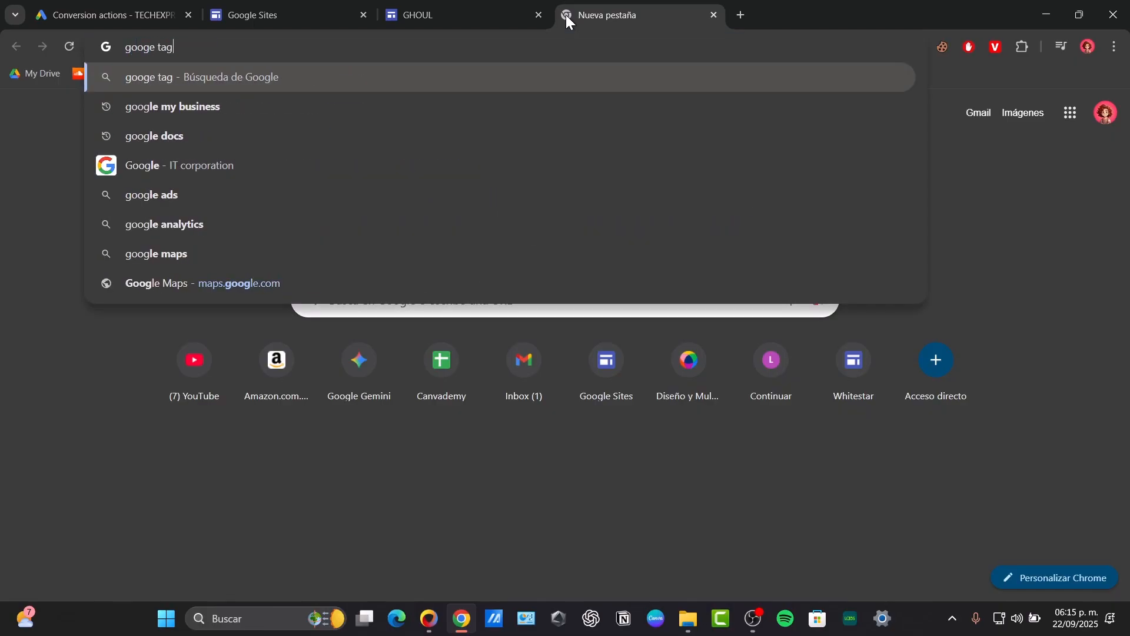
text( extension)
key(Return)
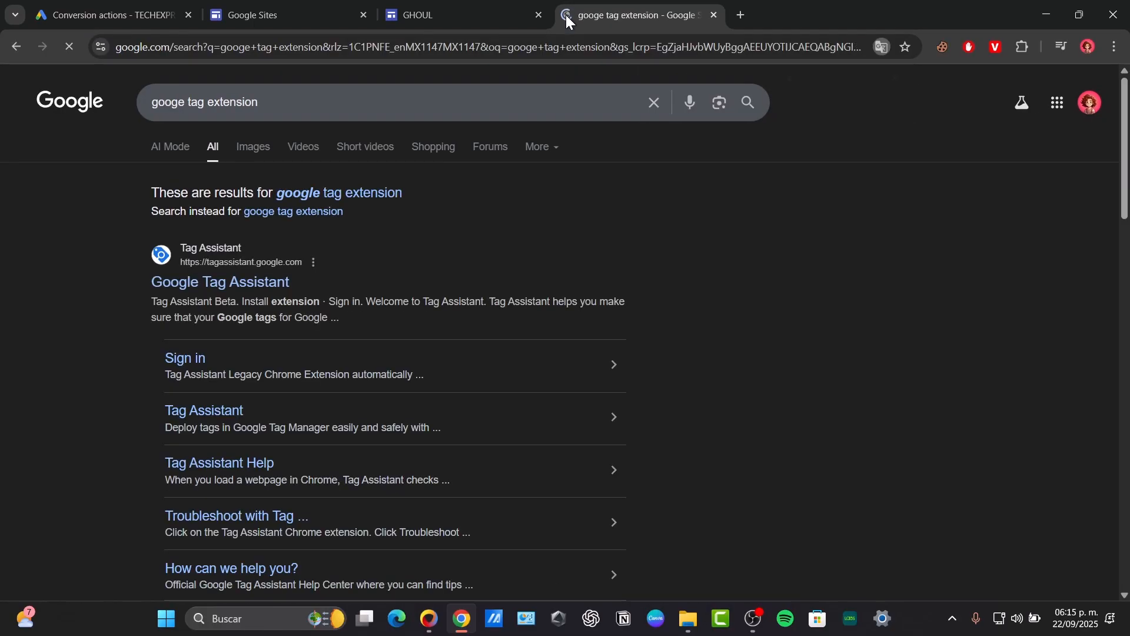
click(259, 282)
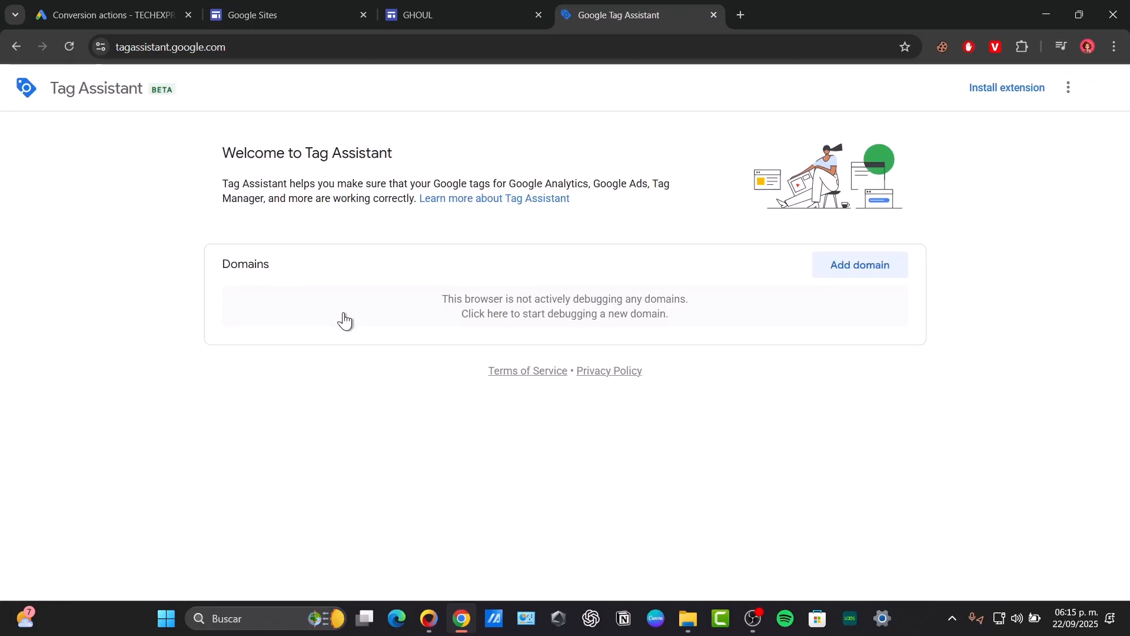
Add the copied spookyhoodie site link as a domain in Tag Assistant, connect to it, and finish the debug session.
click(868, 270)
text(https://sites.google.com/view/spookyhoodie/home)
click(562, 419)
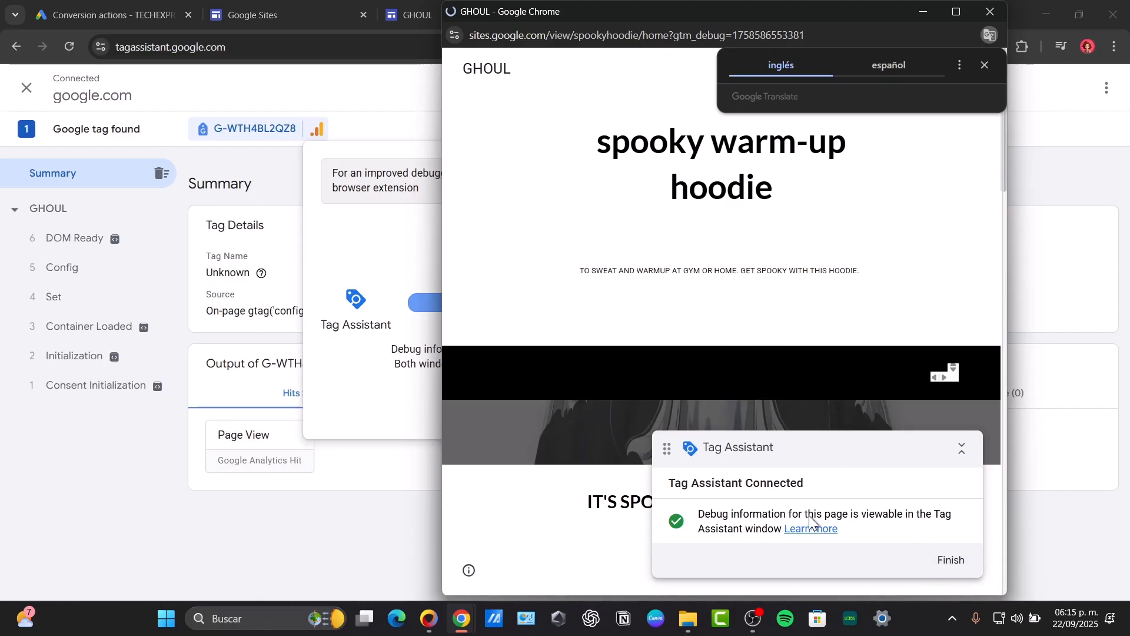
click(957, 562)
click(572, 396)
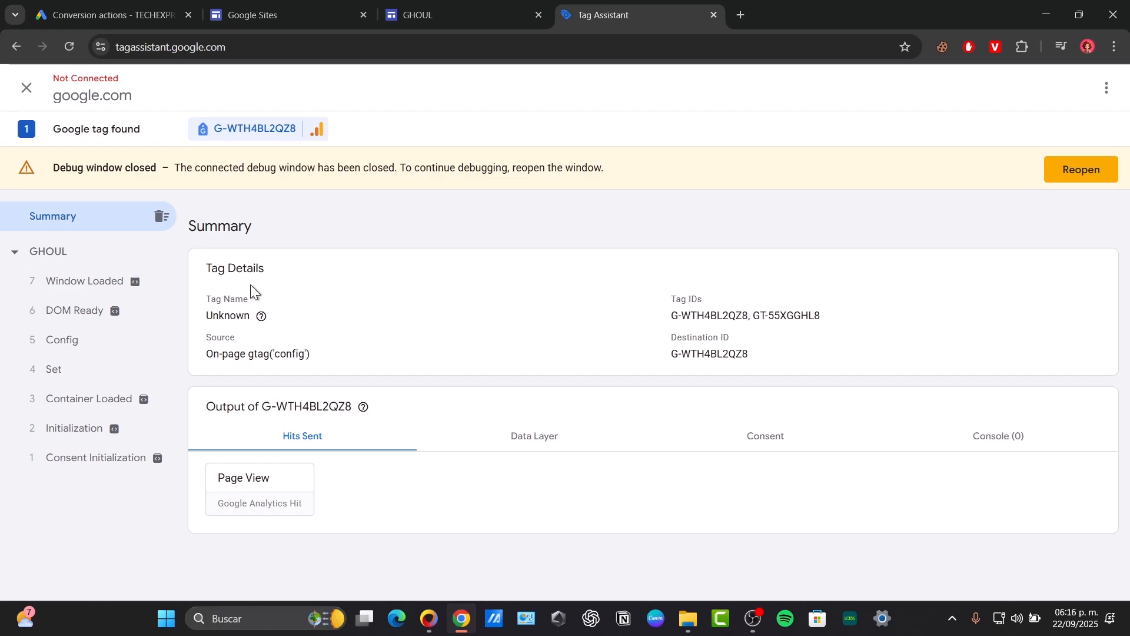
Review the detected Google tag's details along with its data layer, consent and hits sent output.
mouse_move(261, 317)
click(550, 437)
click(772, 440)
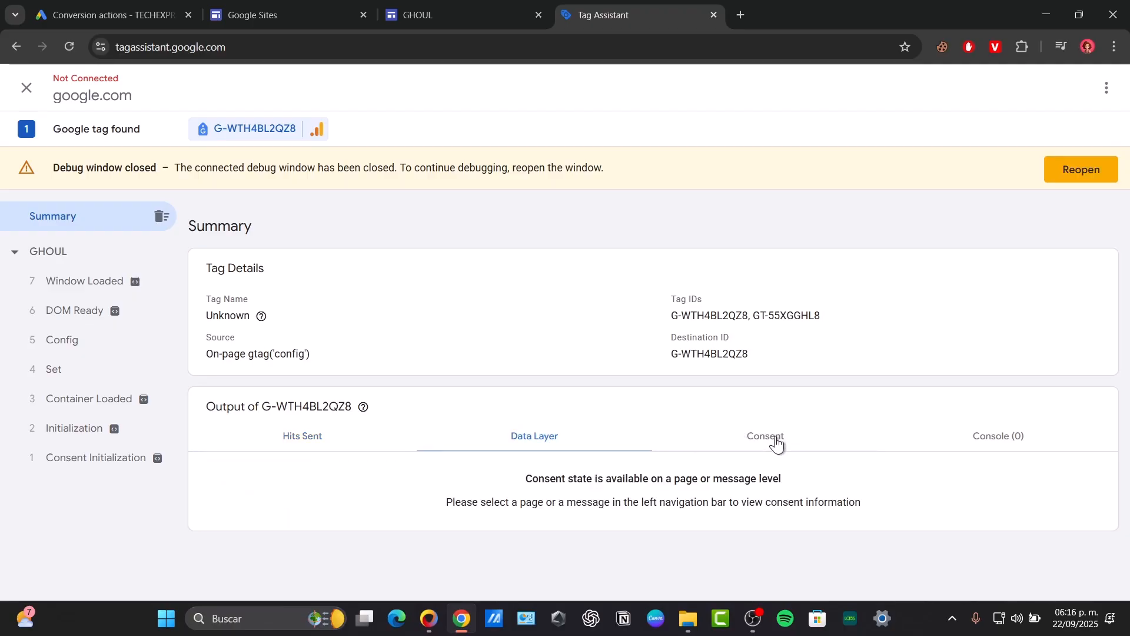
click(303, 452)
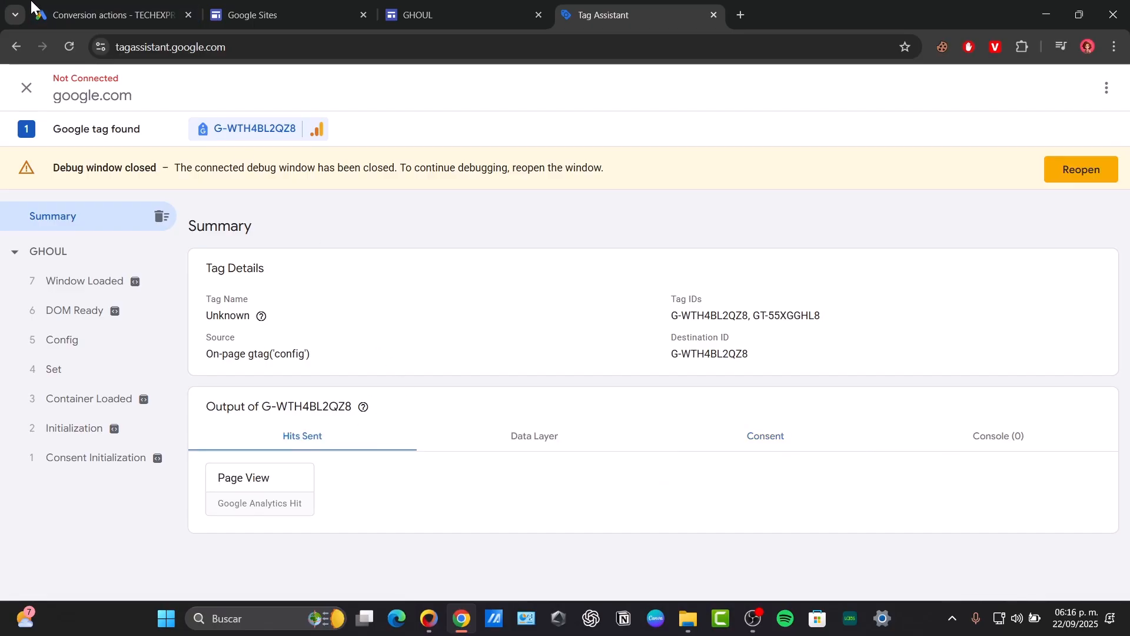
click(98, 13)
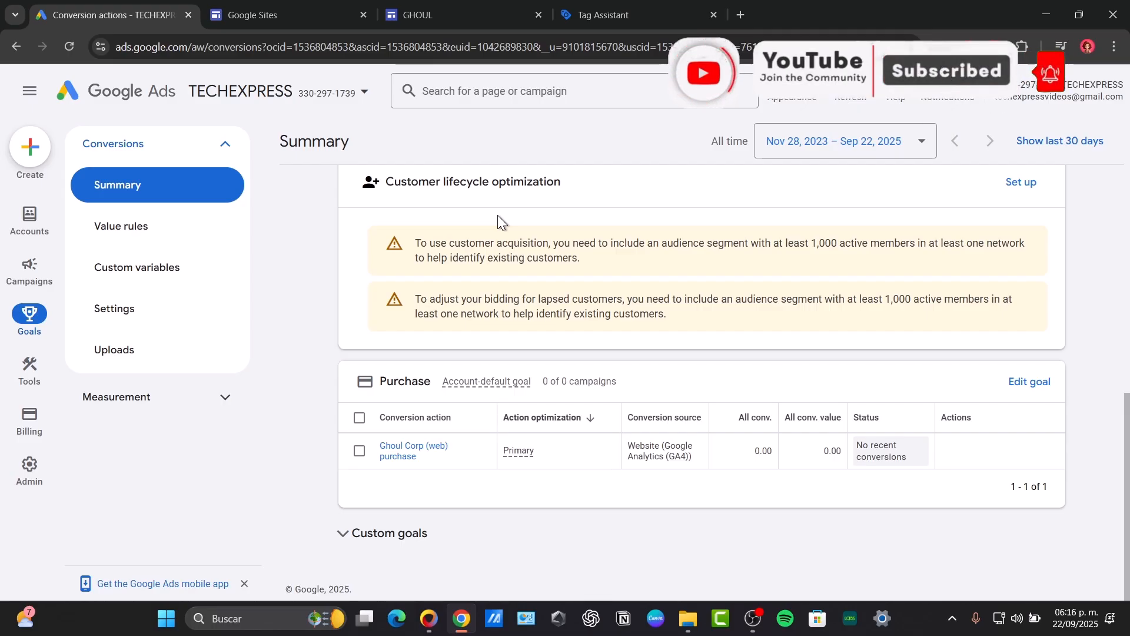
click(589, 6)
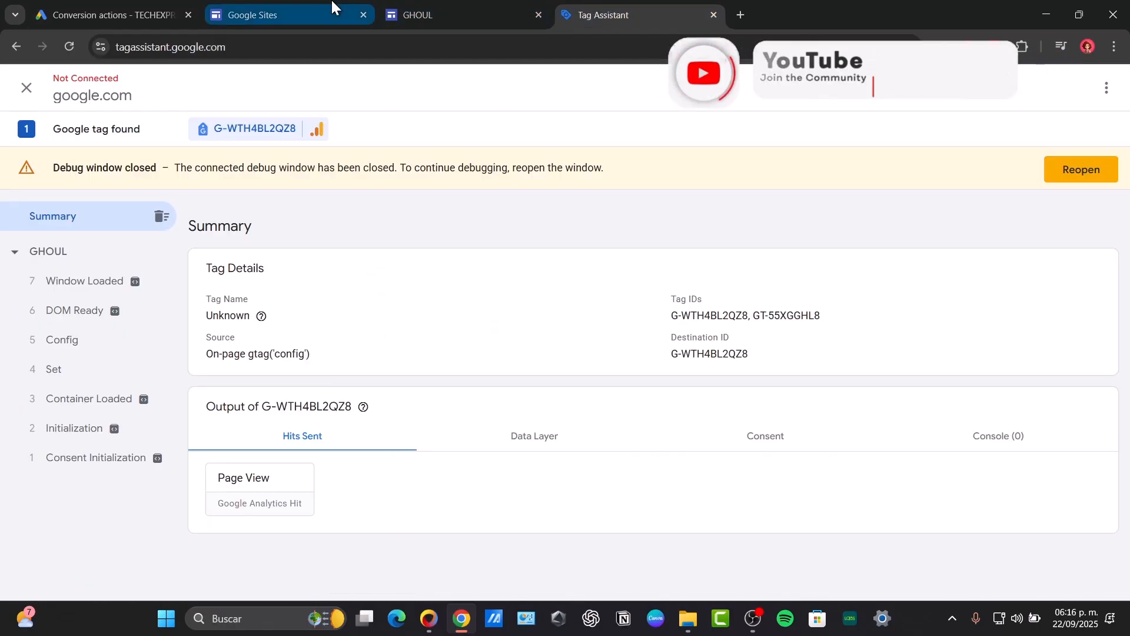
click(412, 12)
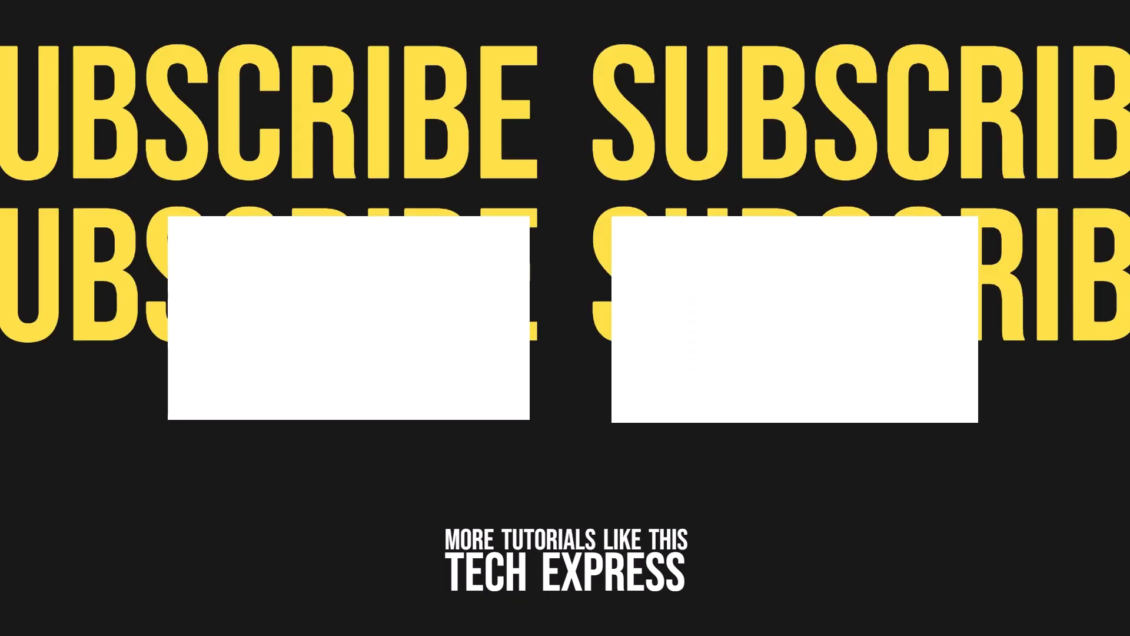